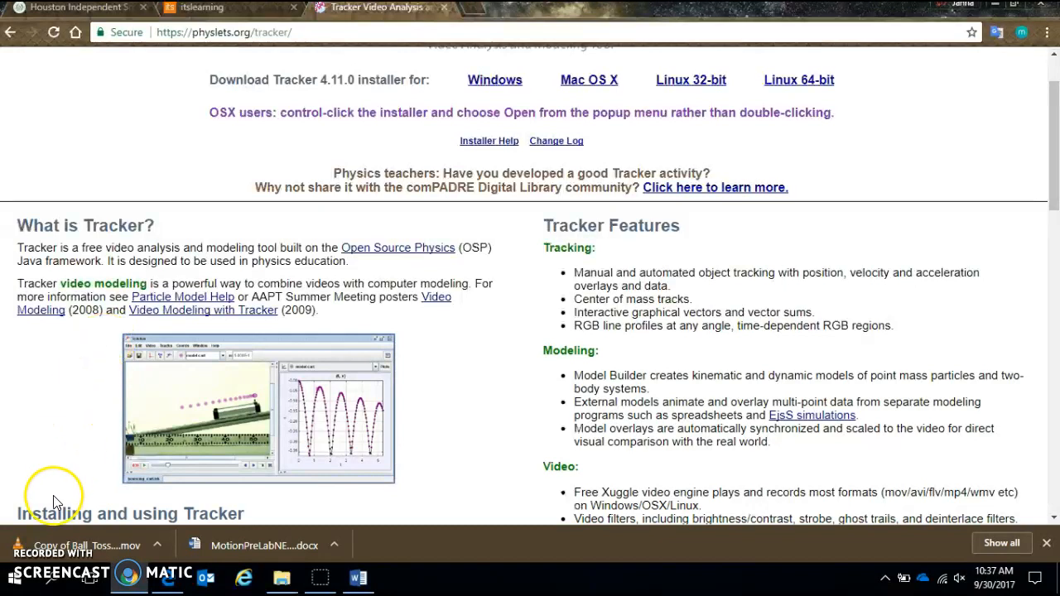
- Find the Snipping Tool in the Windows search and pin it to the taskbar
click(17, 583)
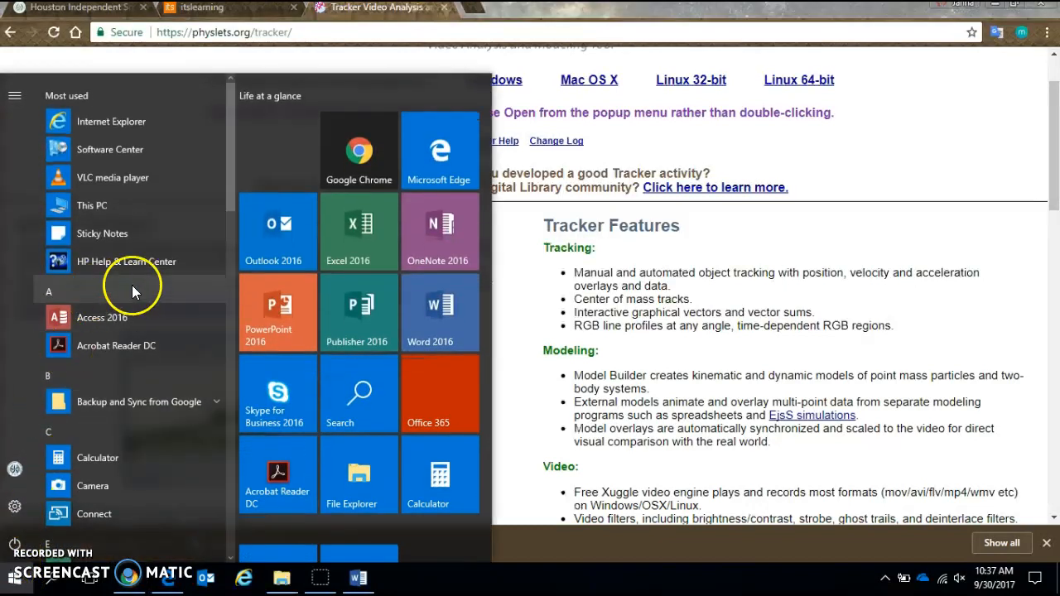
click(323, 379)
text(snipping)
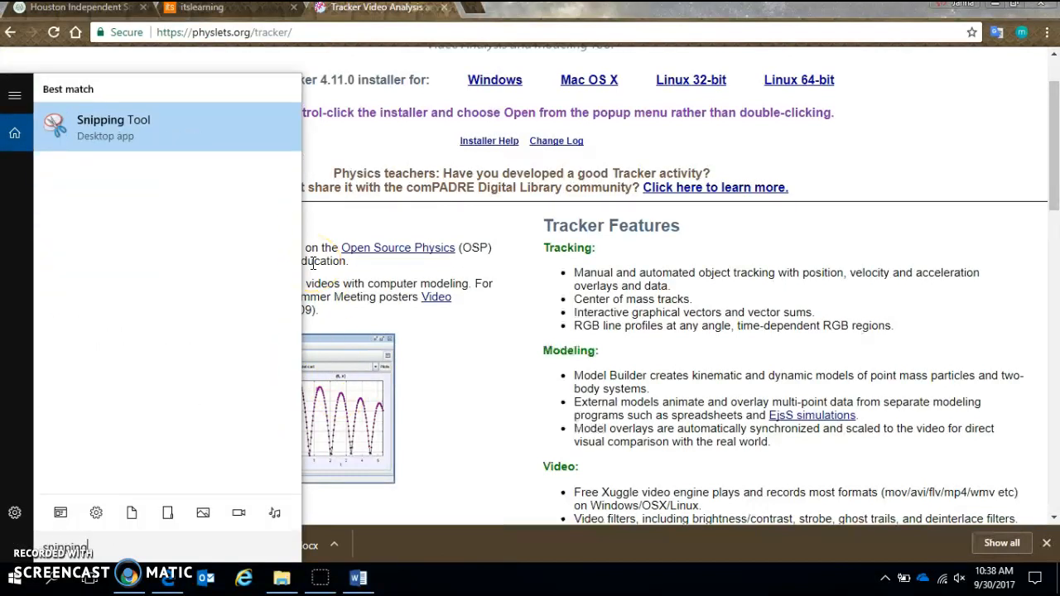
right_click(147, 120)
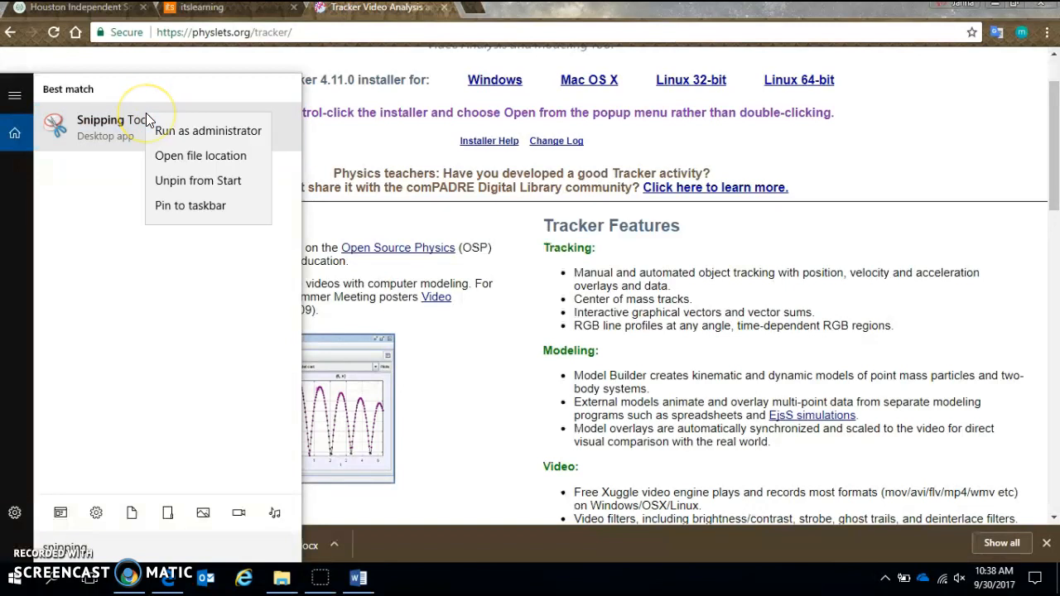
click(197, 207)
click(348, 503)
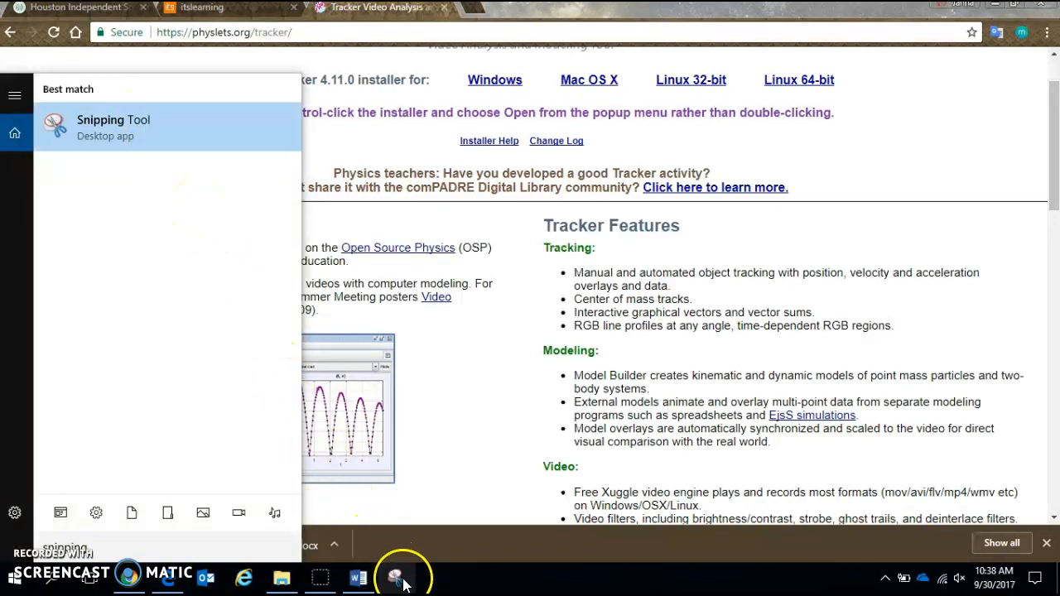
click(452, 439)
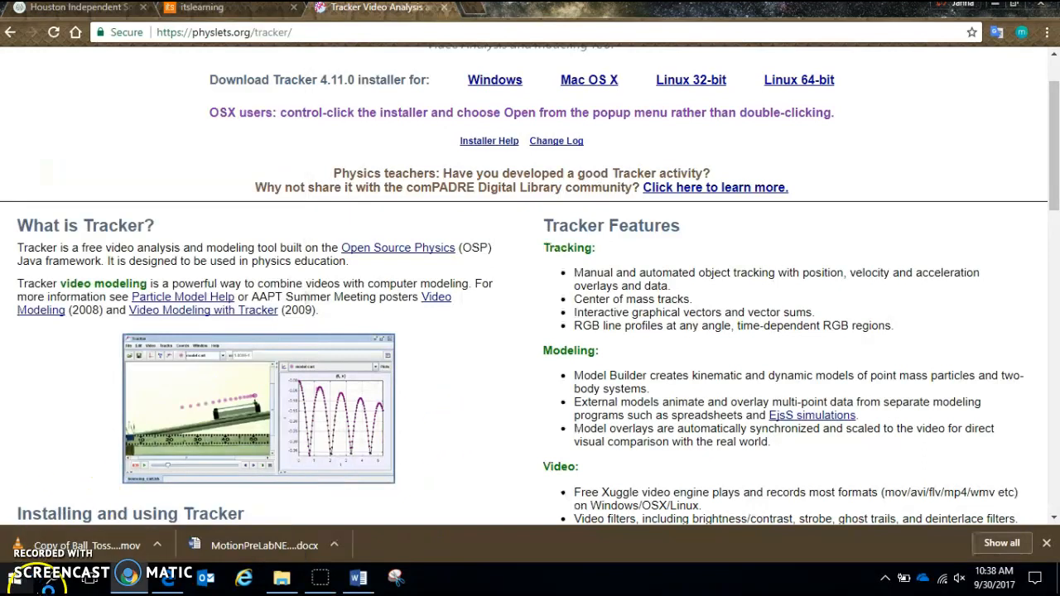
- Open Software Center from the Windows search and search its applications for "tracker"
click(18, 579)
click(348, 397)
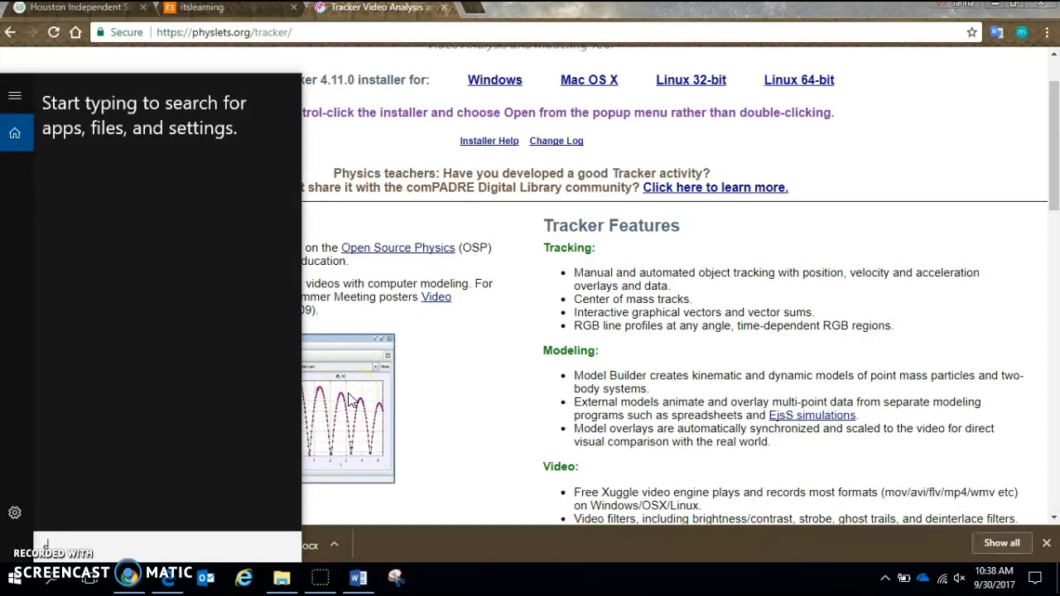
text(softw)
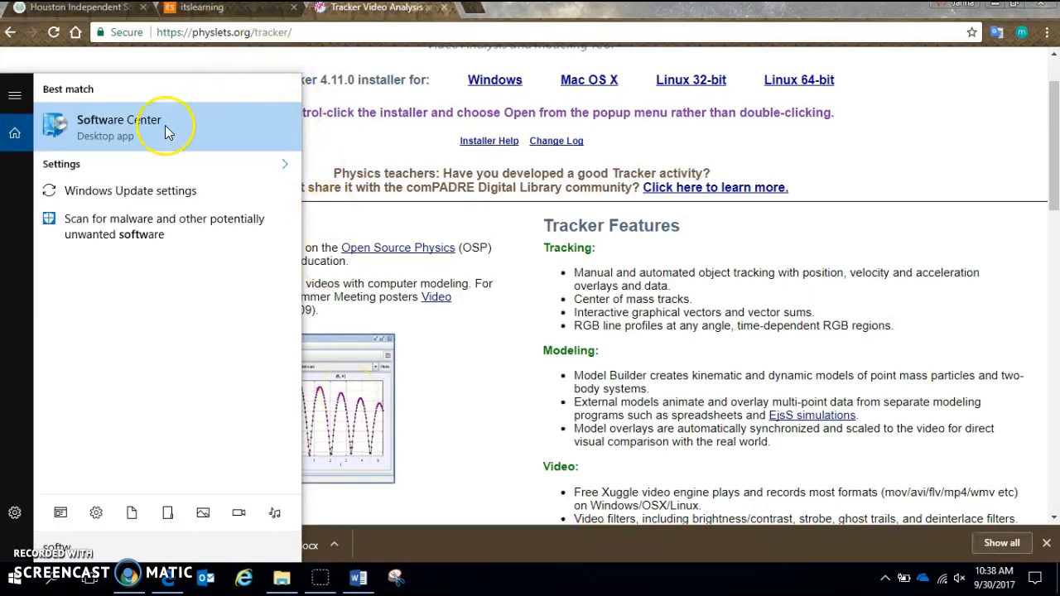
click(165, 129)
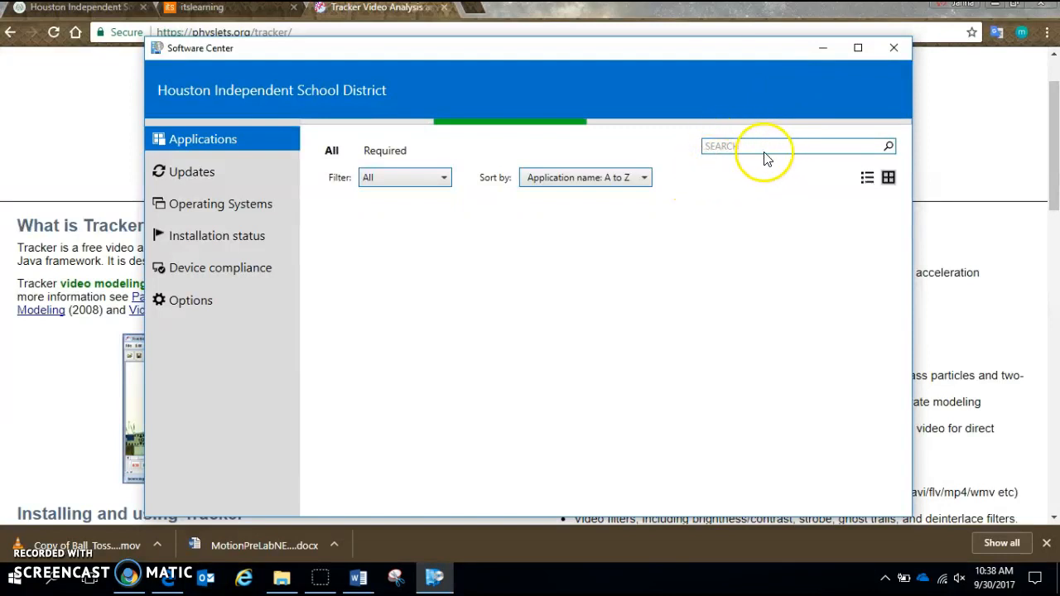
click(719, 146)
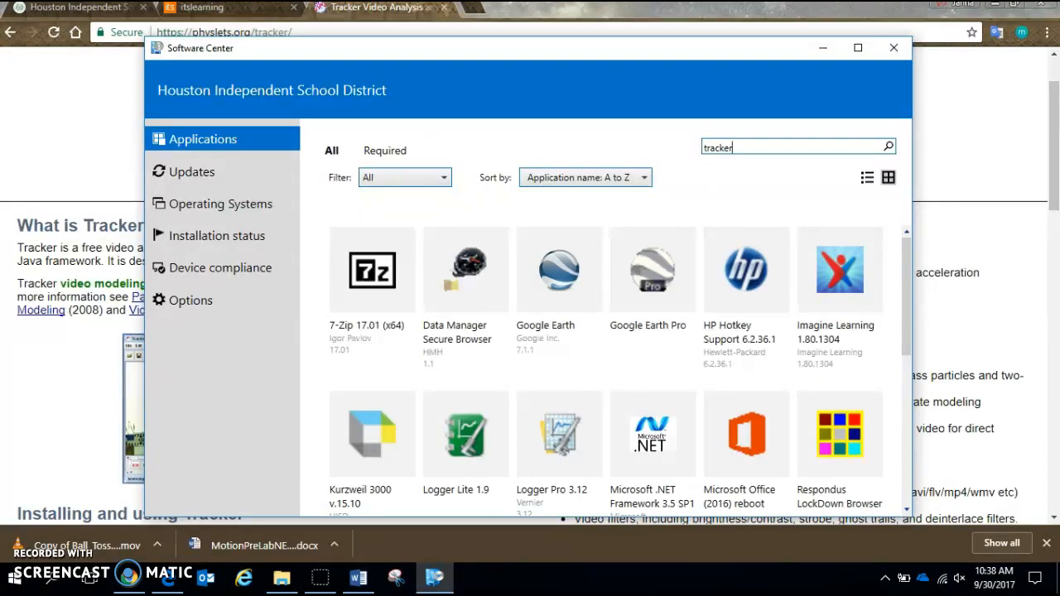
key(Return)
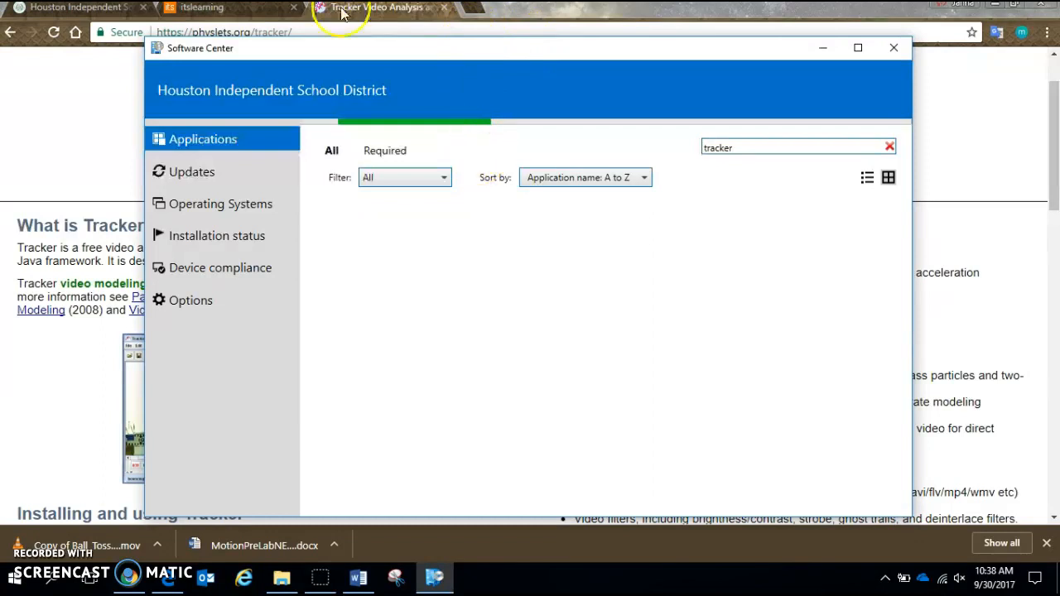
- Move Software Center aside to view the Tracker logo on the web page behind it, and close Software Center
drag(470, 37, 470, 112)
drag(308, 111, 325, 271)
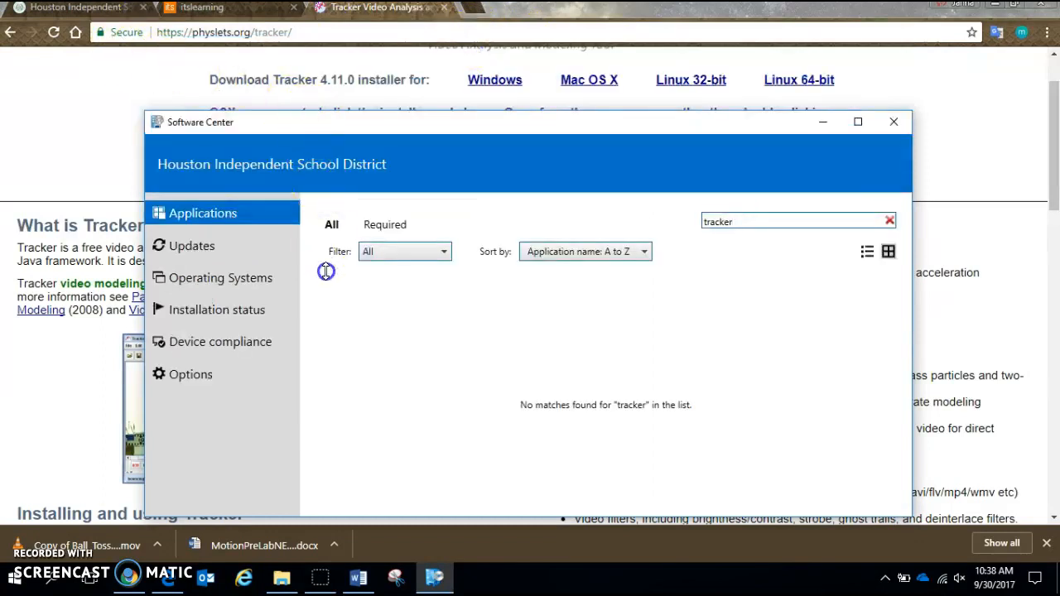
drag(761, 119, 779, 308)
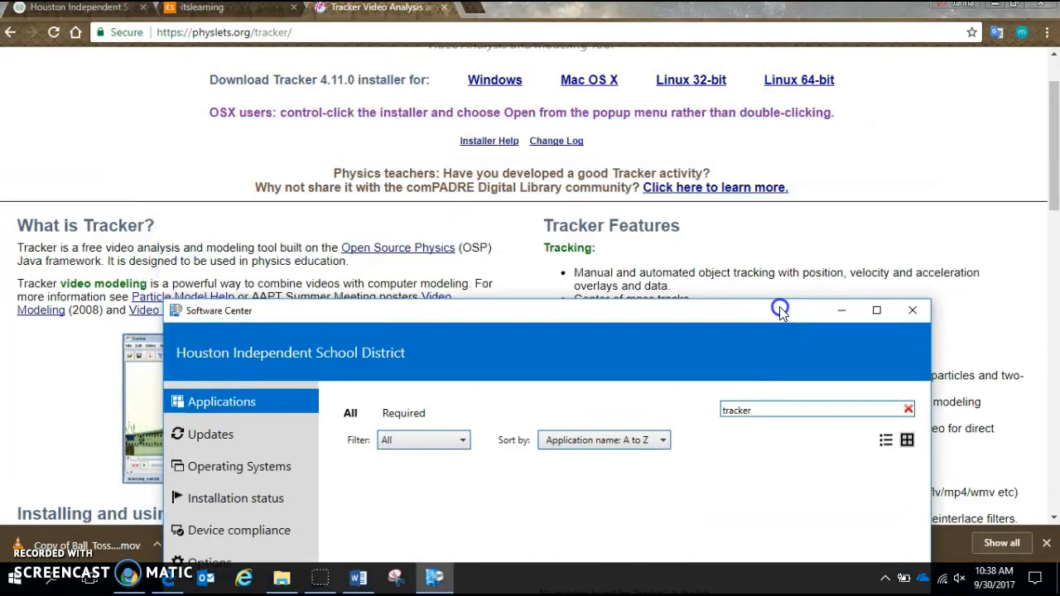
scroll(592, 107, up, 1)
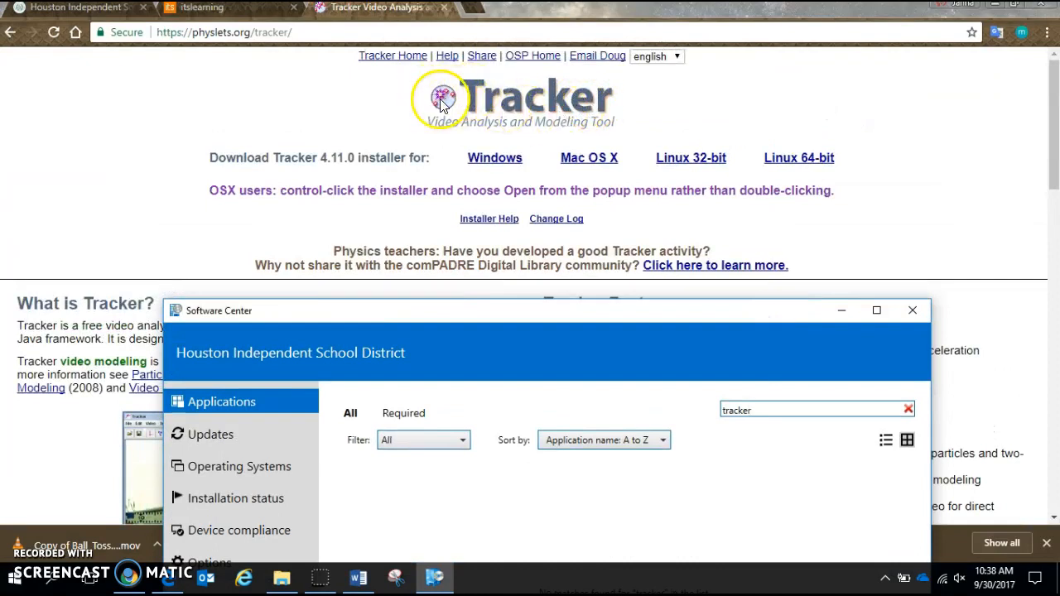
drag(581, 310, 539, 131)
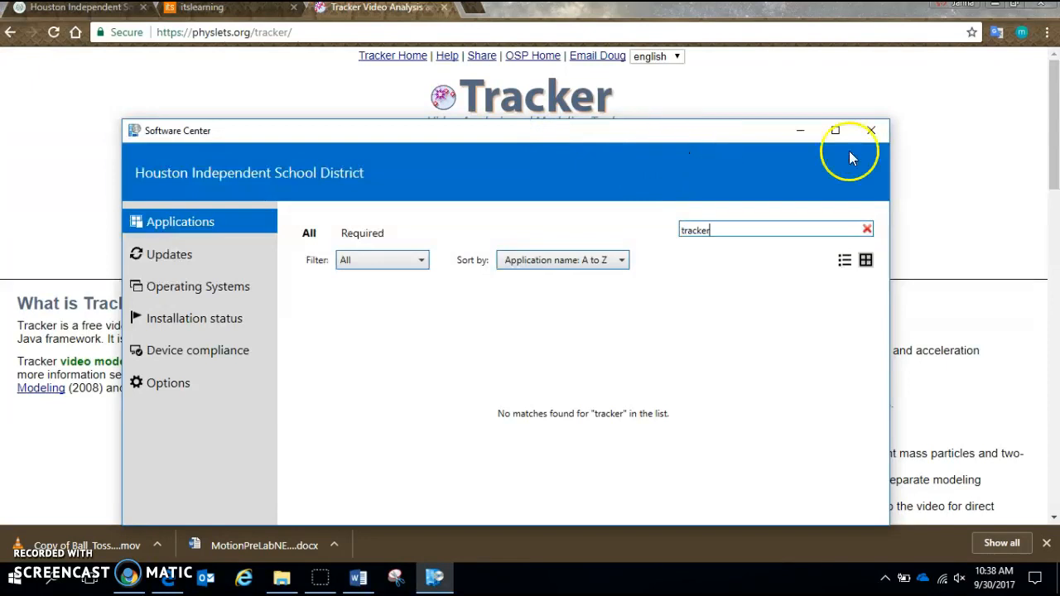
click(870, 133)
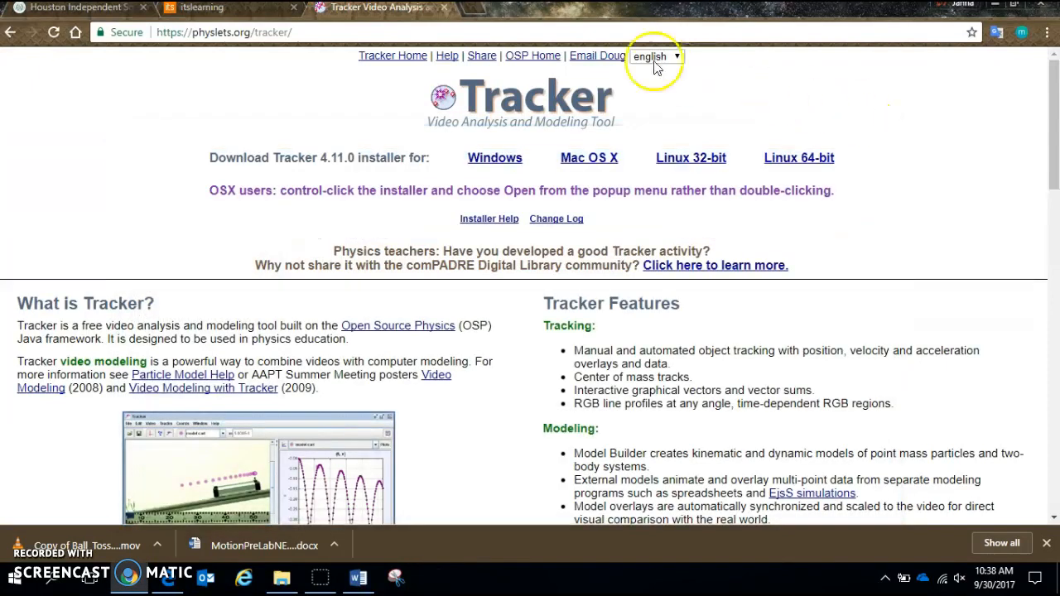
- Search the web for "tracker physics" and open the physlets.org Tracker Video Analysis and Modeling Tool result
click(391, 31)
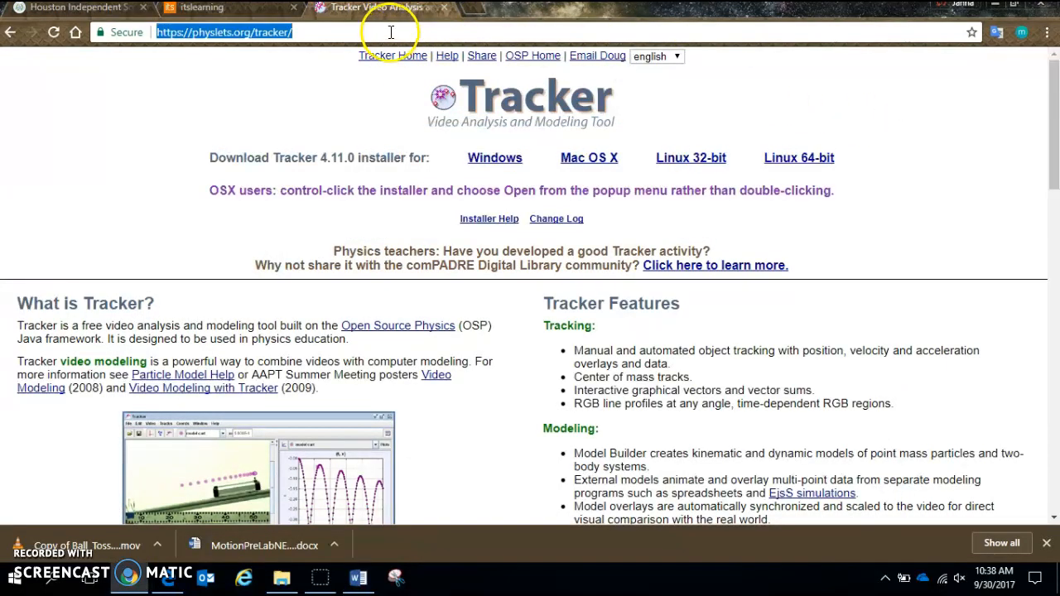
text(tracker physic)
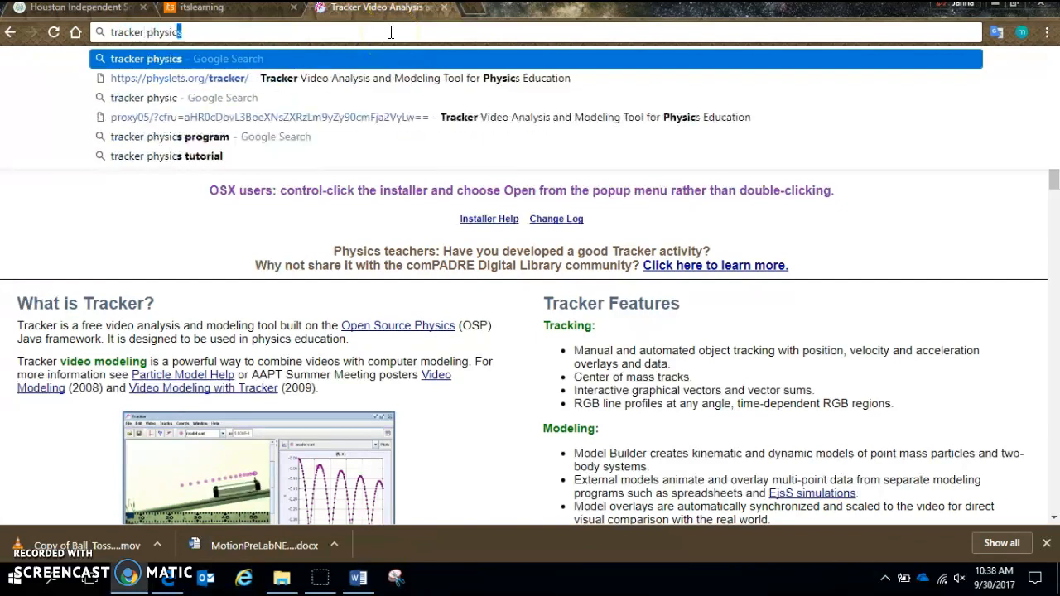
key(Return)
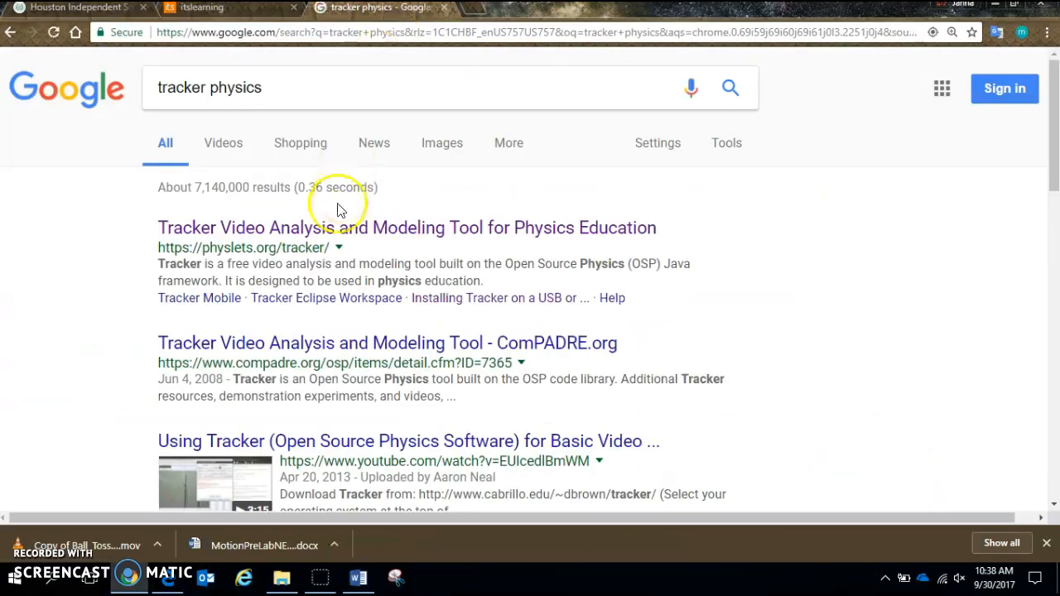
click(288, 238)
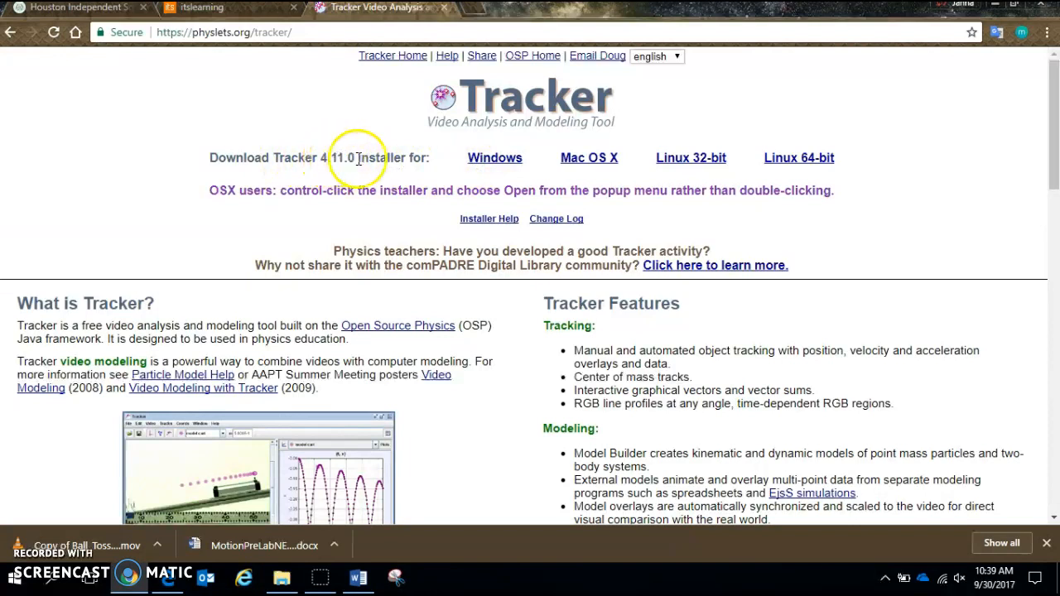
- Start downloading the Windows installer for Tracker 4.11.0, choose the RECOVERY (D:) drive as the save location, and cancel the download
click(499, 161)
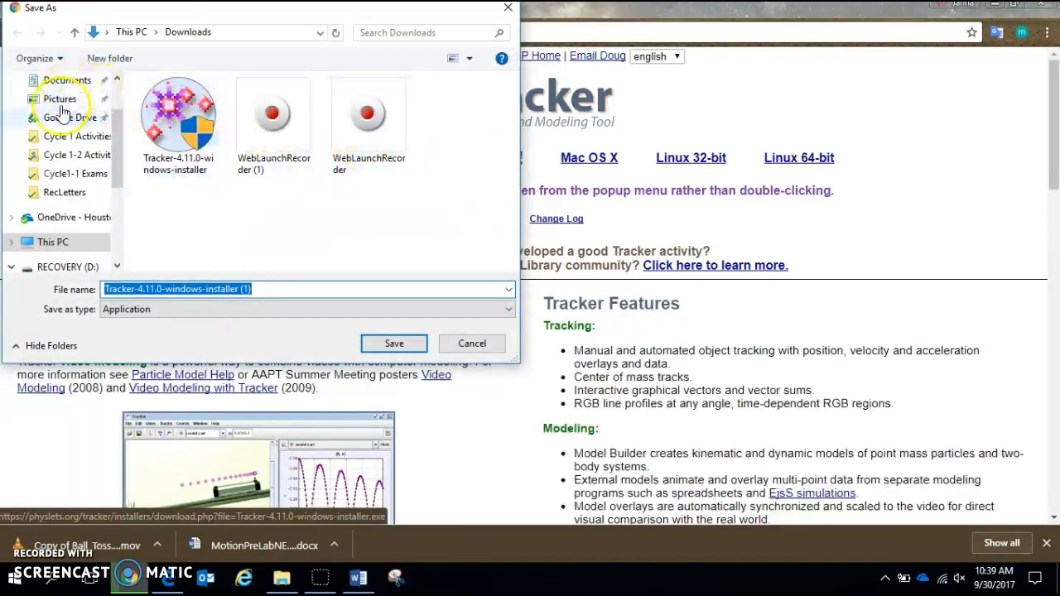
scroll(59, 207, down, 1)
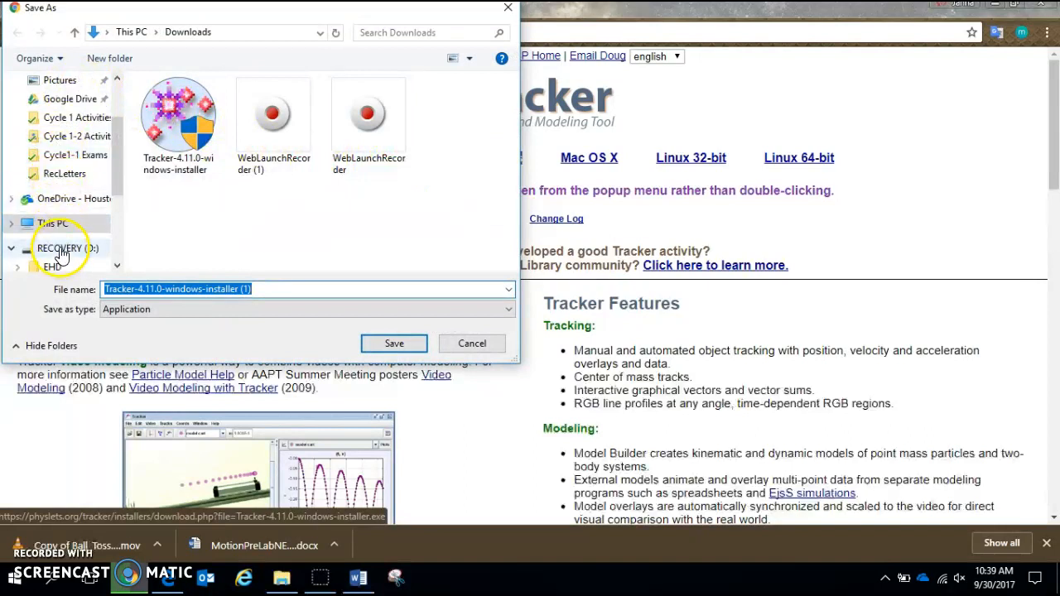
click(62, 250)
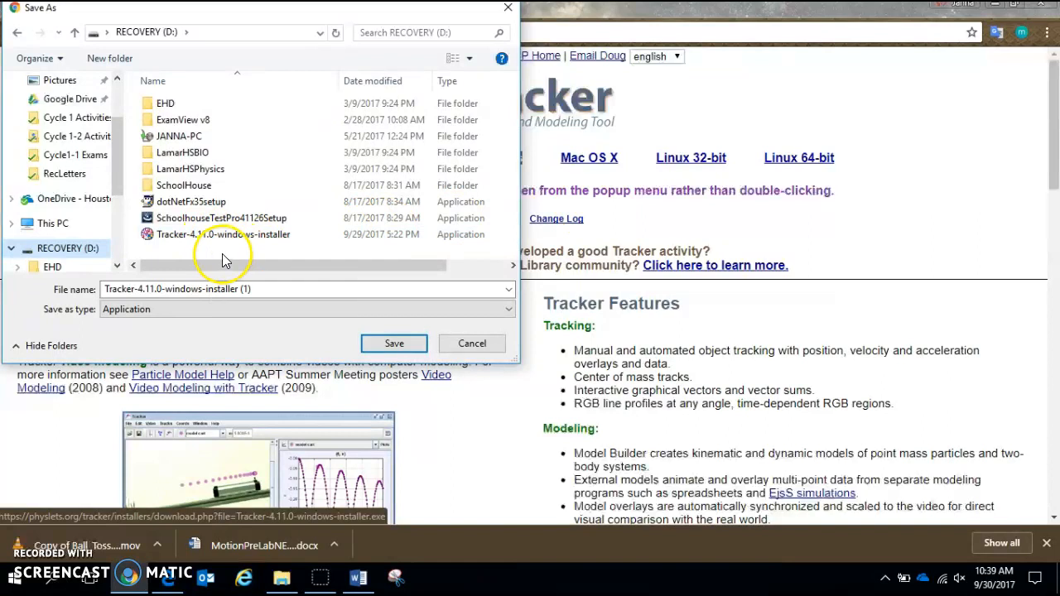
click(472, 343)
- Switch to File Explorer, run Tracker-4.11.0-windows-installer from the RECOVERY (D:) drive, and abort the installation at its welcome page
click(285, 579)
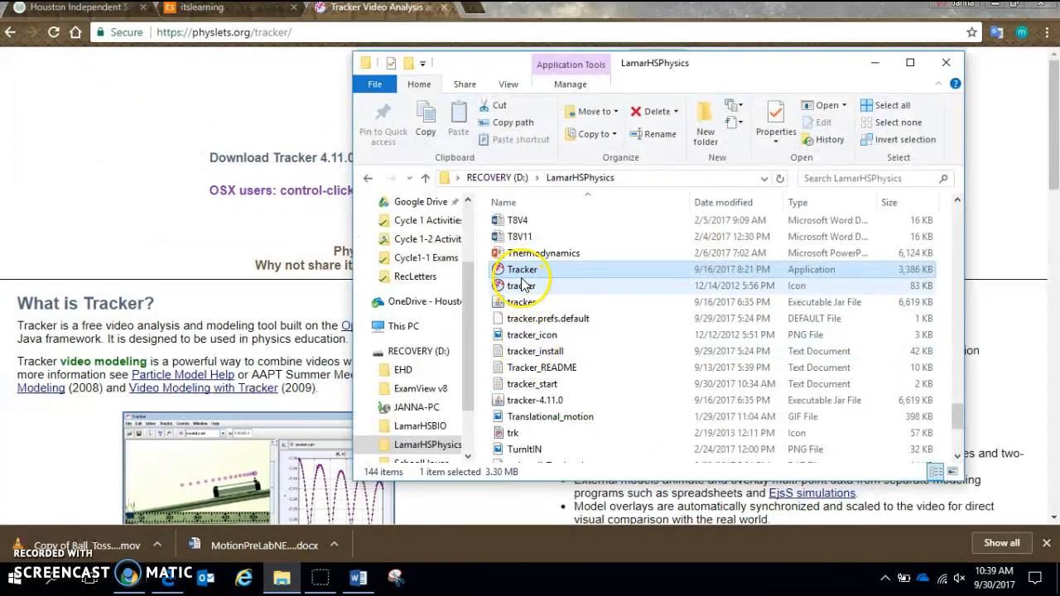
click(404, 351)
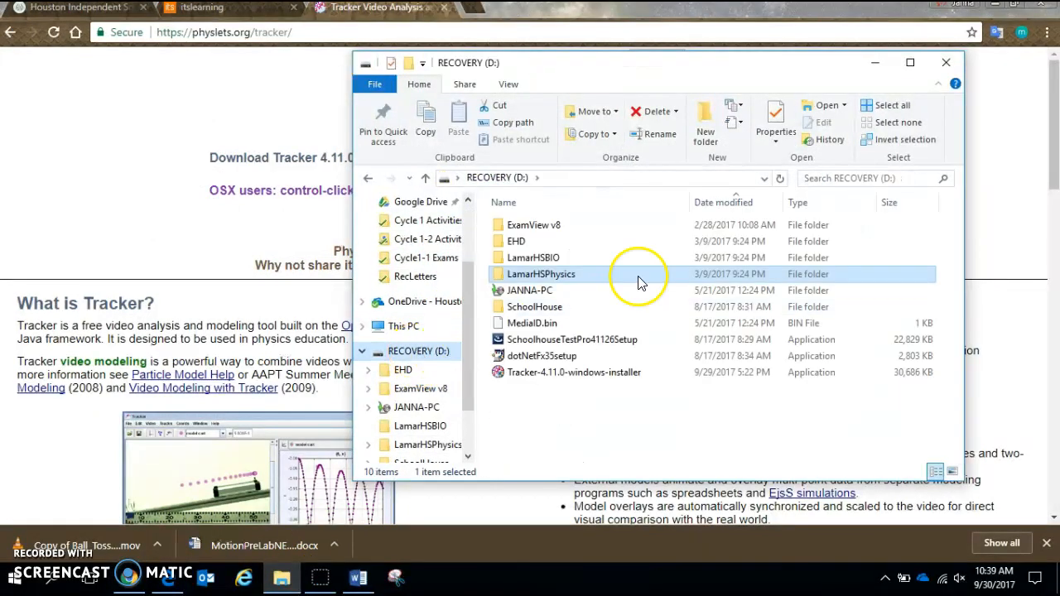
click(557, 376)
double_click(557, 375)
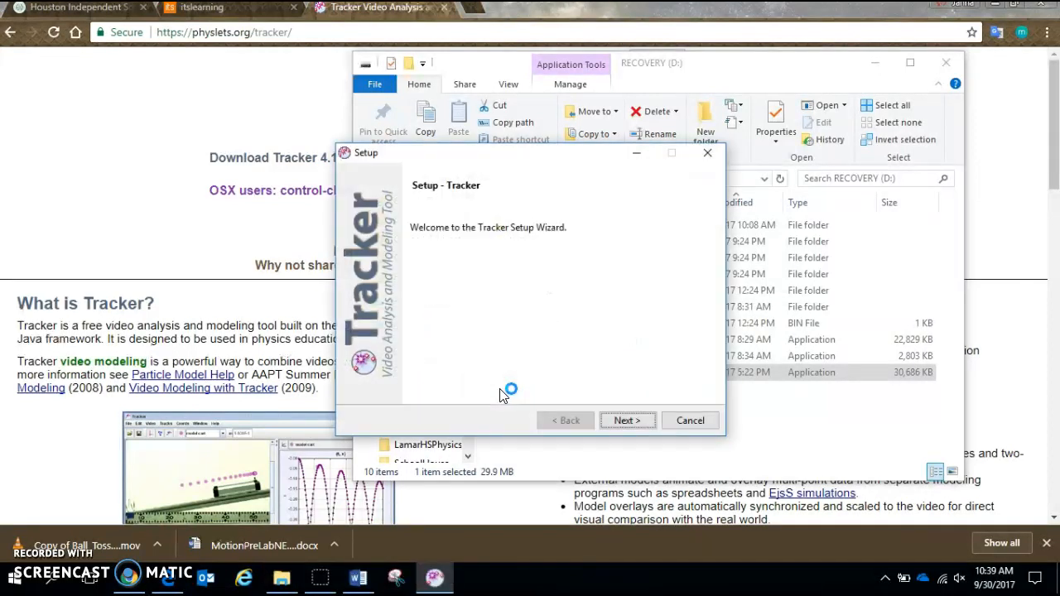
click(690, 419)
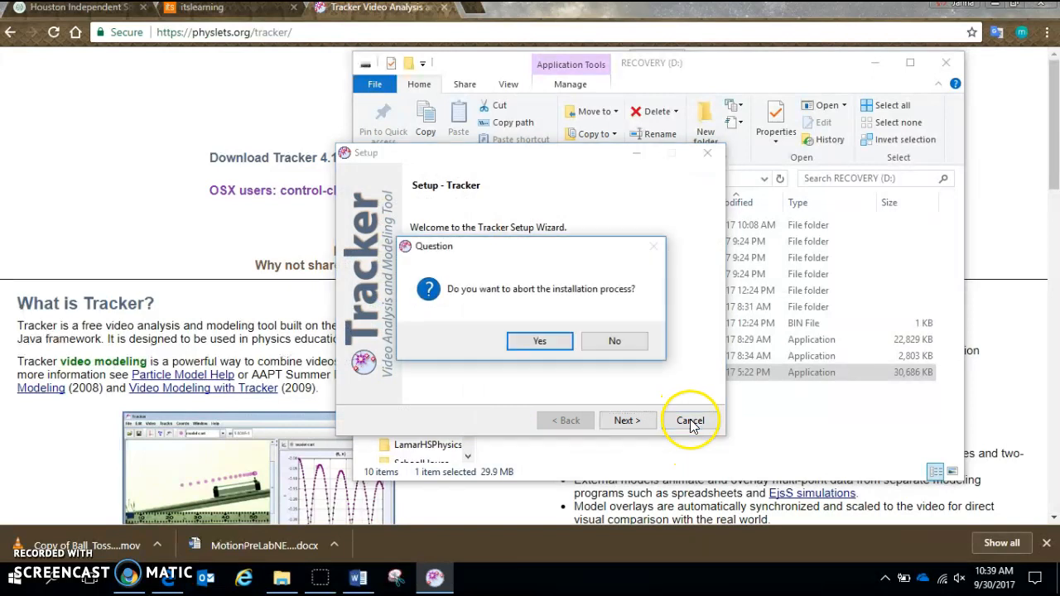
click(539, 341)
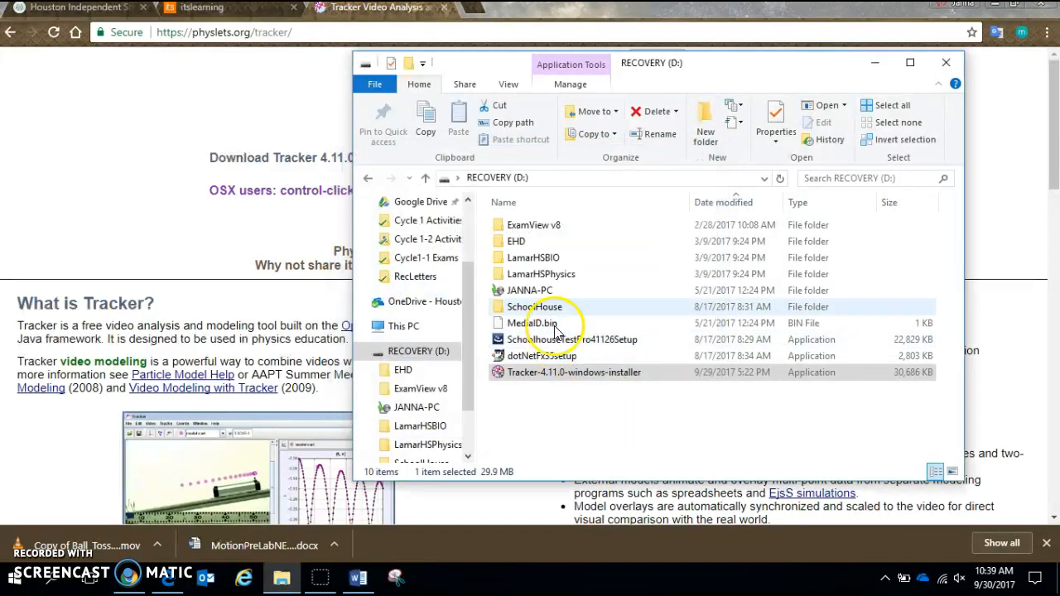
- Open the LamarHSPhysics folder on the RECOVERY (D:) drive and launch the Tracker application in it
double_click(534, 274)
scroll(527, 241, down, 1)
scroll(527, 242, down, 13)
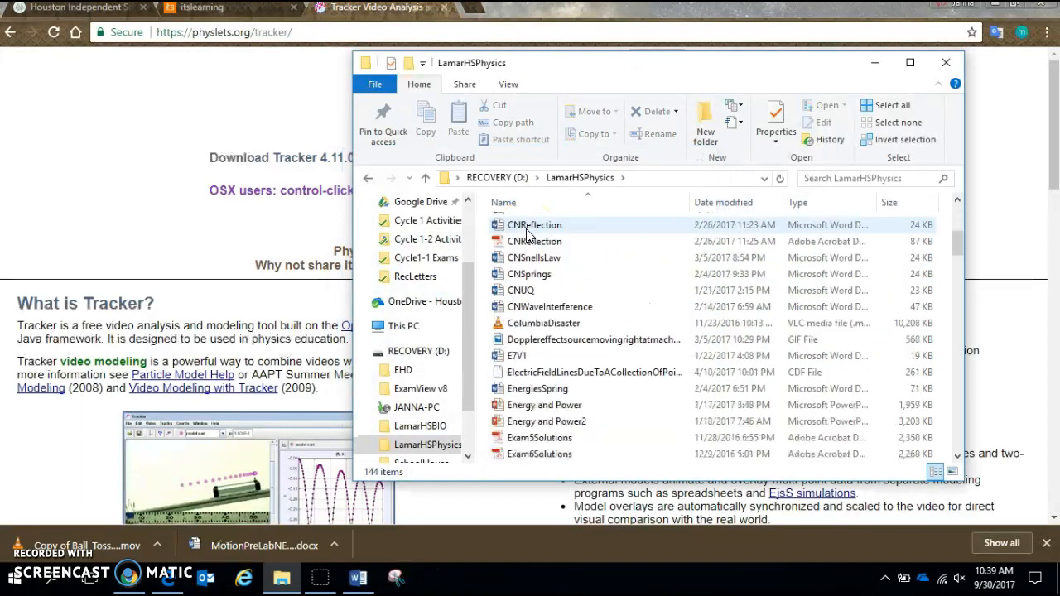
scroll(525, 252, down, 15)
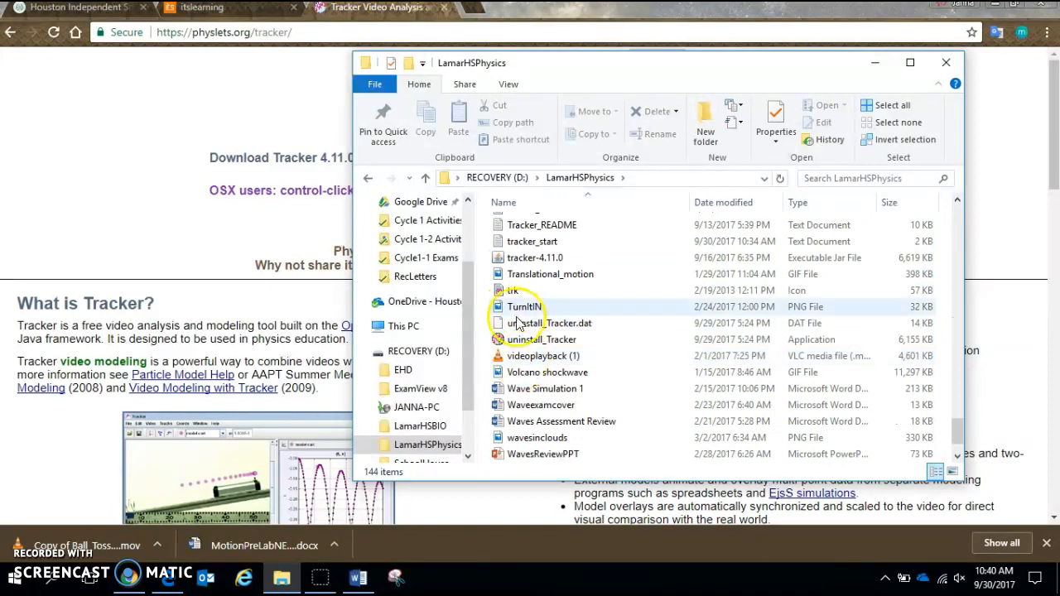
scroll(543, 298, down, 1)
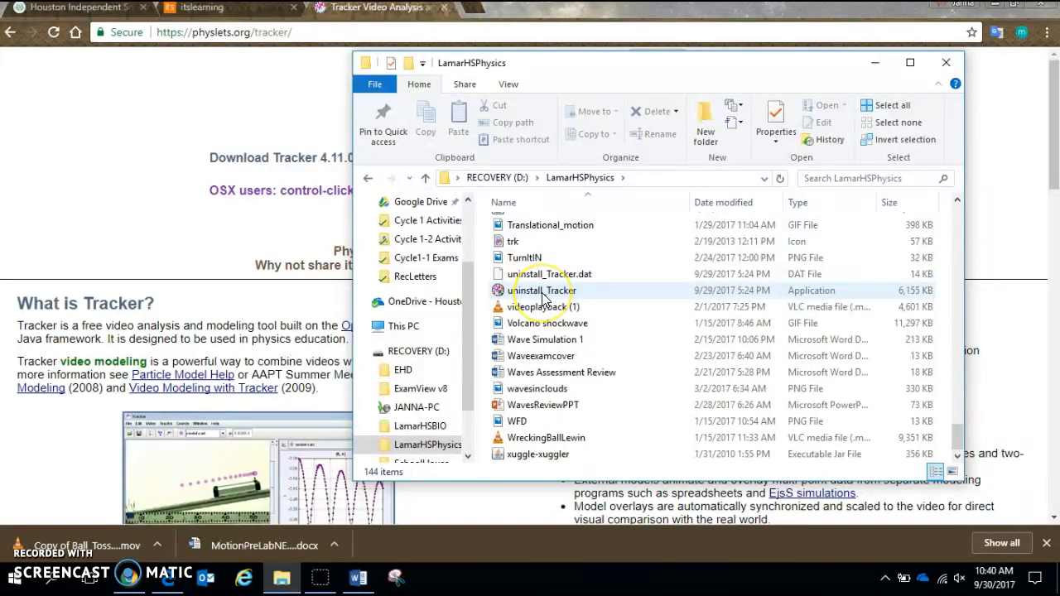
scroll(679, 398, up, 2)
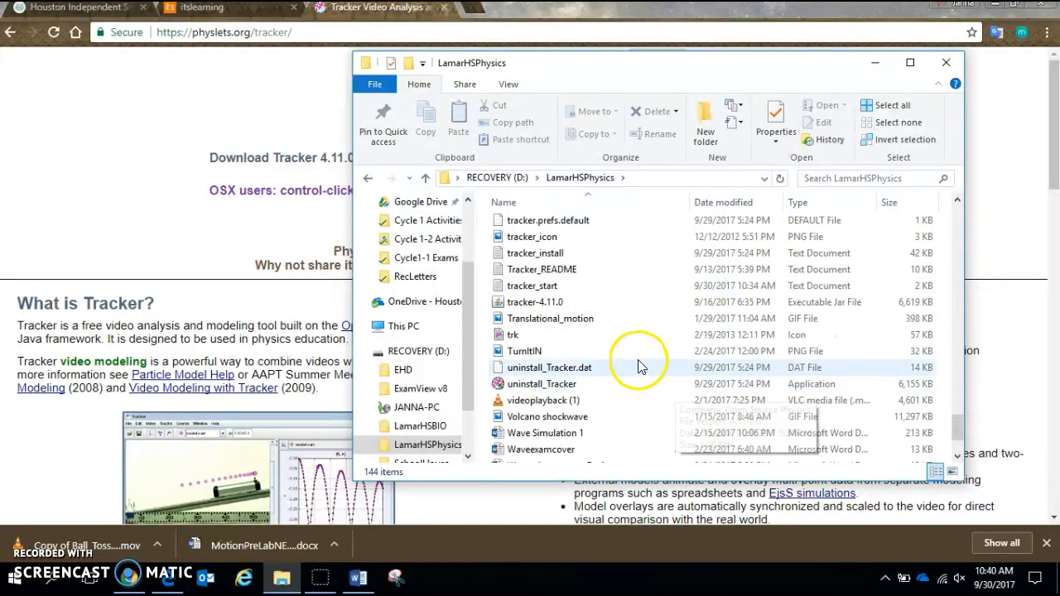
scroll(636, 347, up, 1)
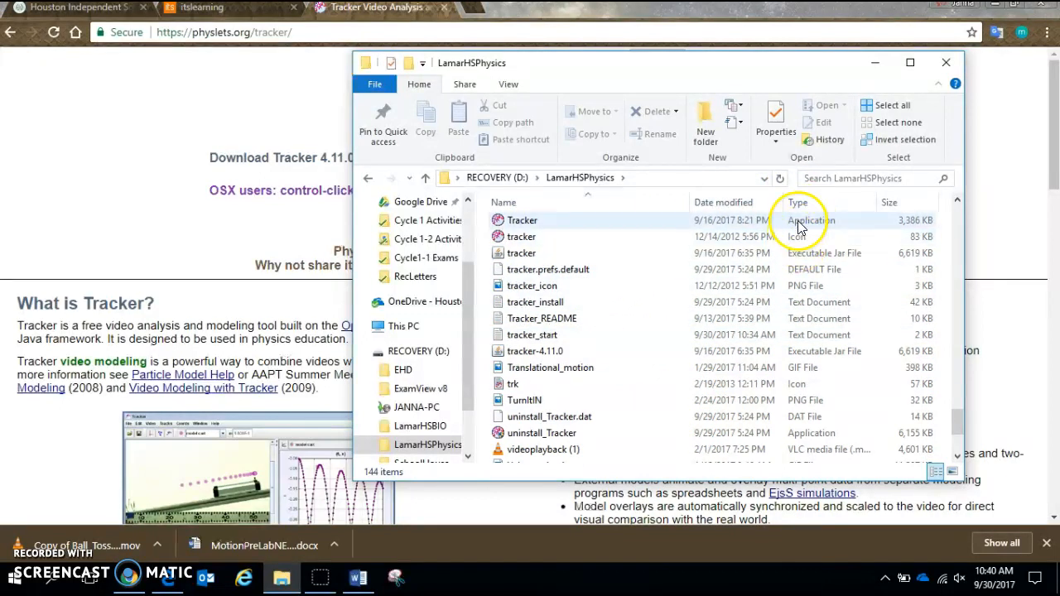
double_click(800, 223)
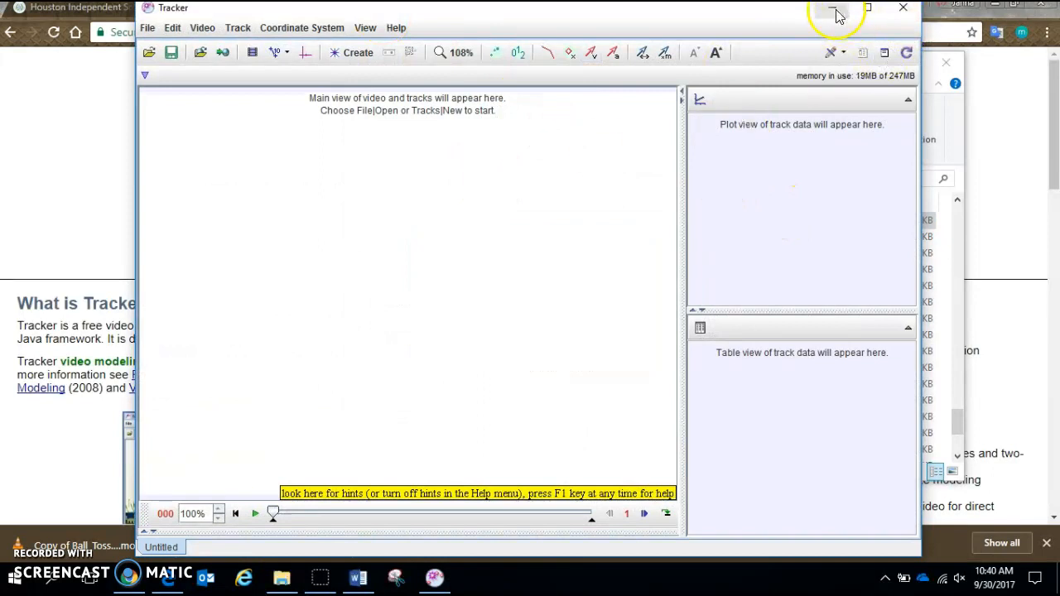
- Minimize the Tracker and File Explorer windows and switch to the itslearning course page in Chrome
click(833, 9)
click(875, 18)
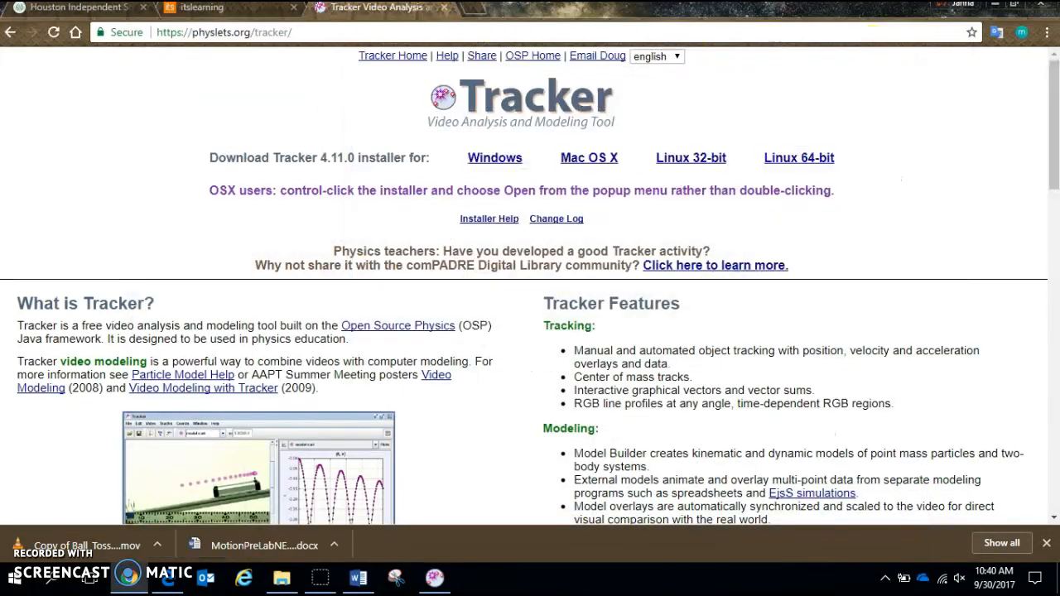
click(194, 8)
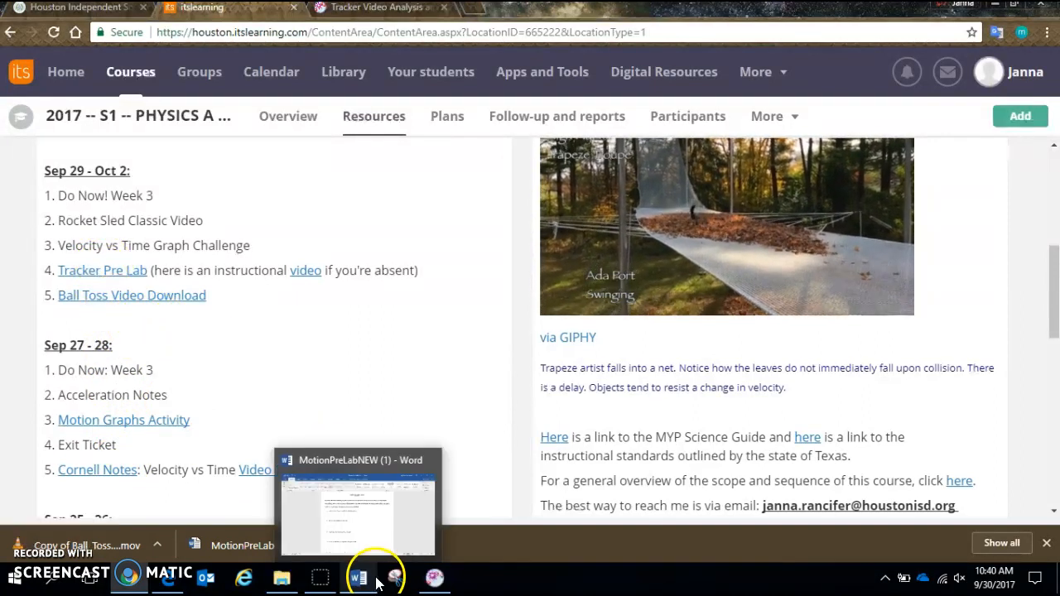
- Switch to Tracker and open the video Copy of Ball_Toss_12.mov from the Google Drive folder
click(435, 582)
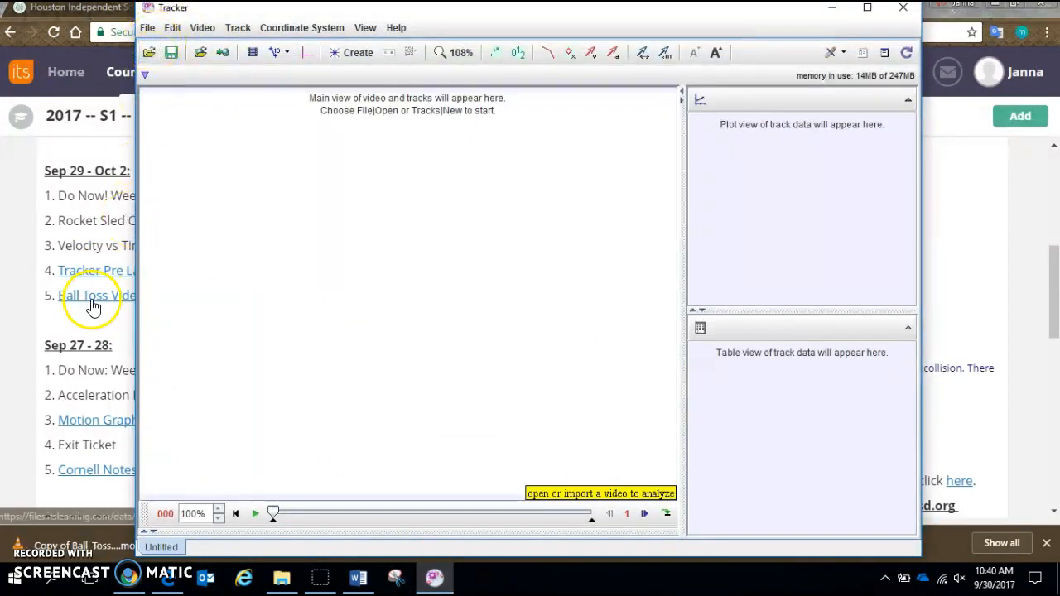
click(147, 53)
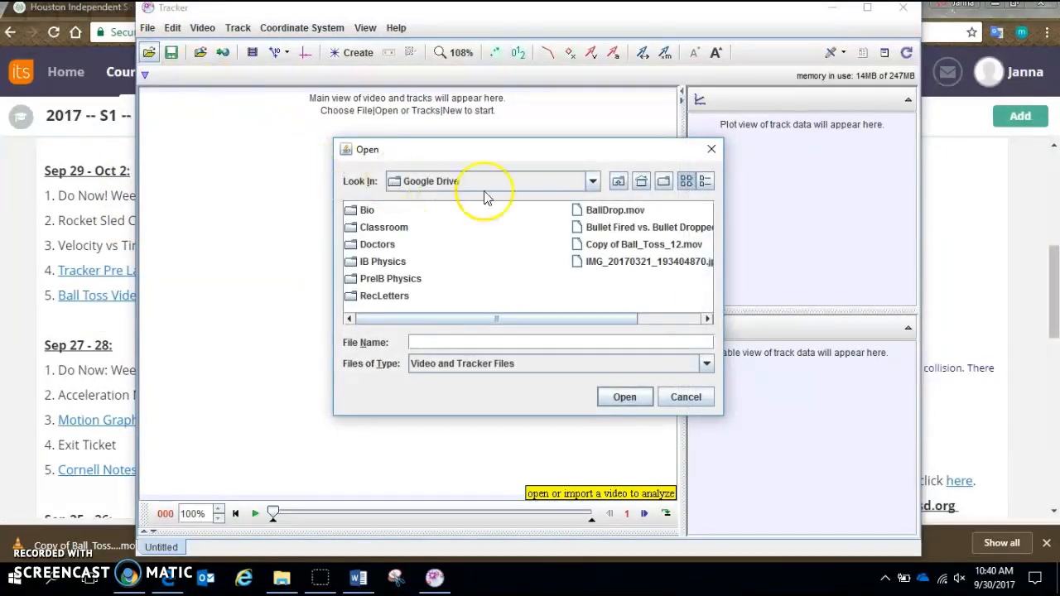
double_click(613, 245)
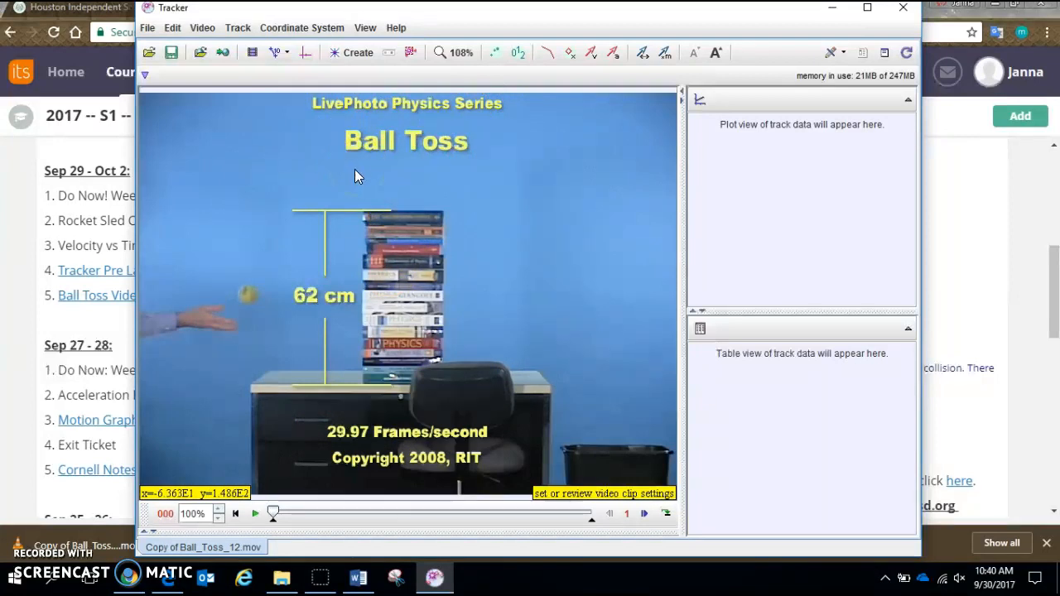
click(10, 579)
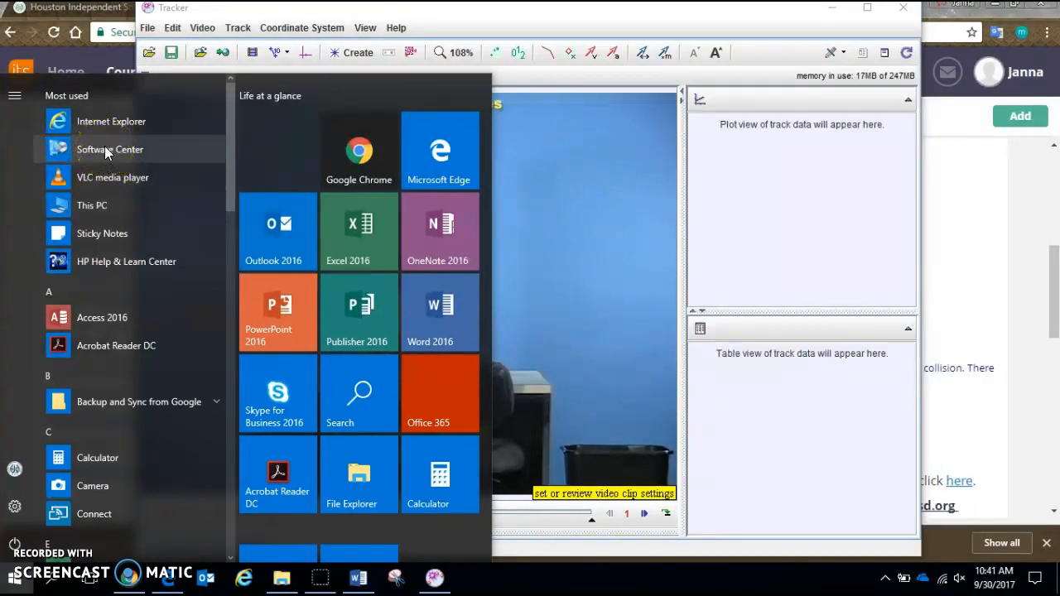
click(107, 182)
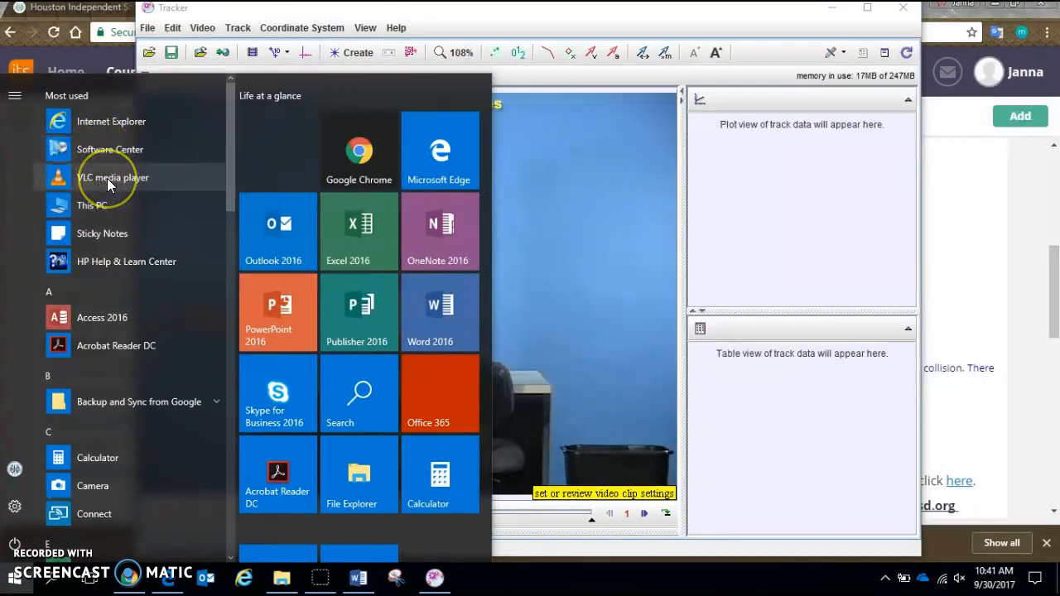
click(627, 250)
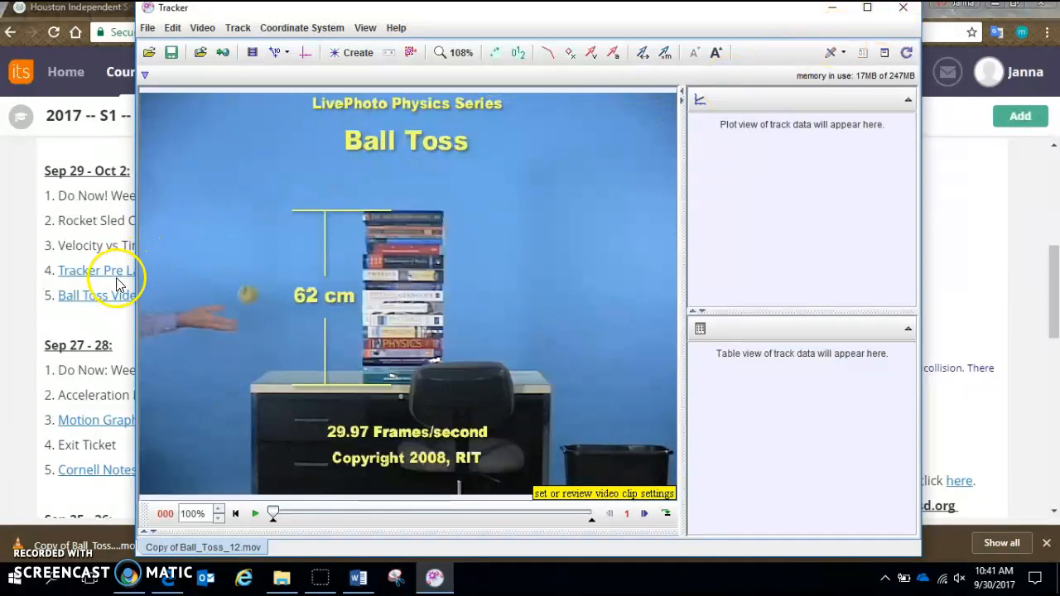
click(149, 52)
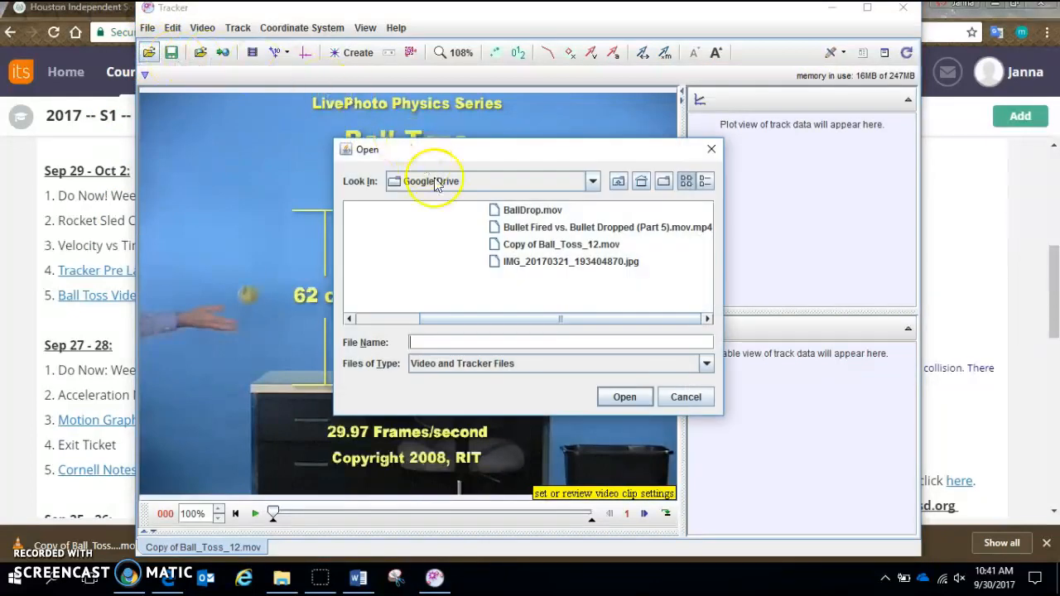
click(507, 244)
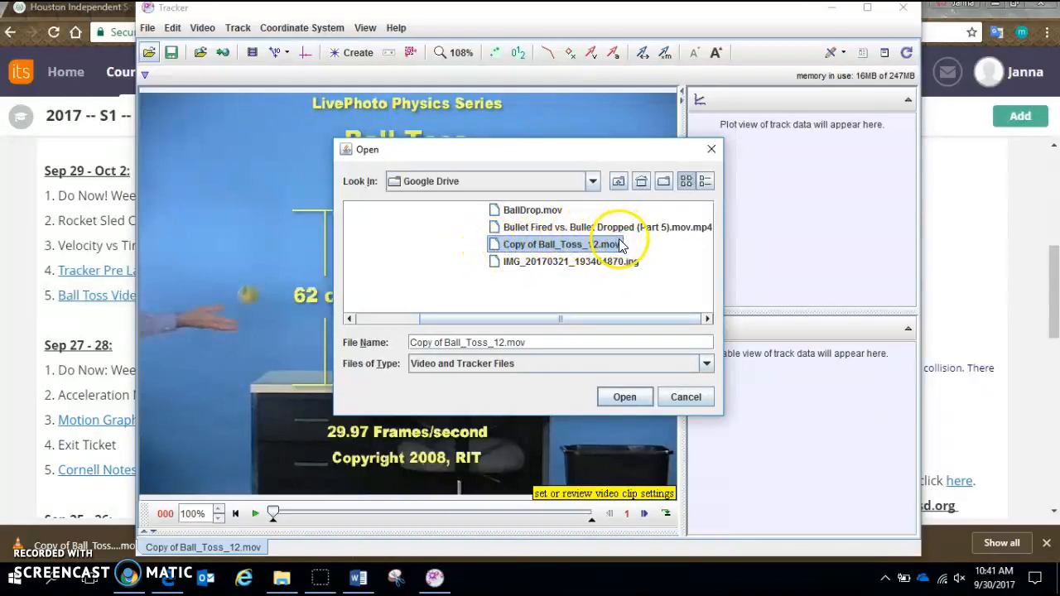
click(685, 397)
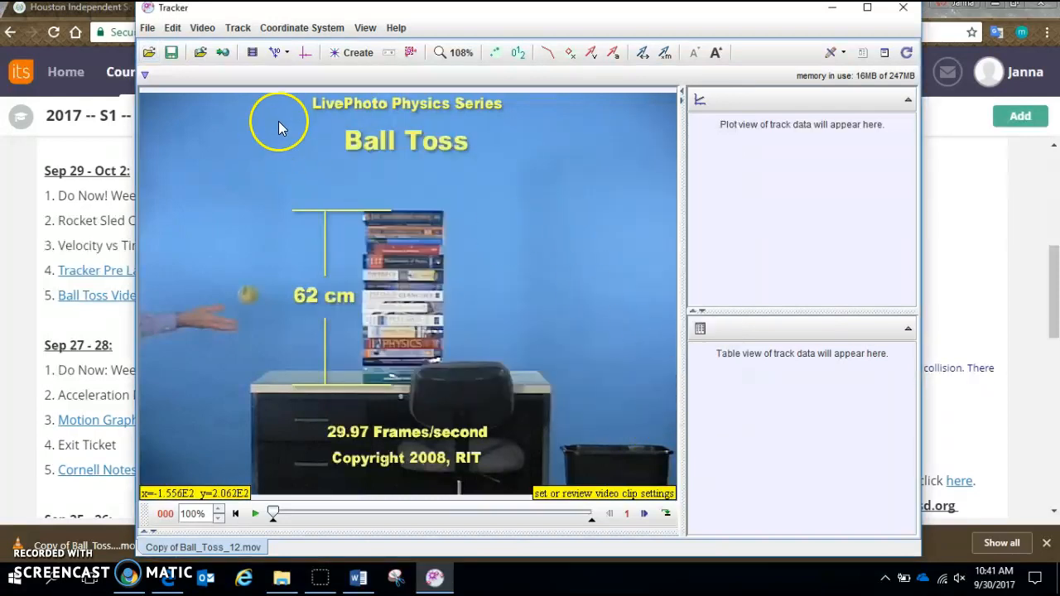
- Maximize the Tracker window, show the coordinate axes and place their origin on the ball, at about x 127, y 242 pixels
click(867, 8)
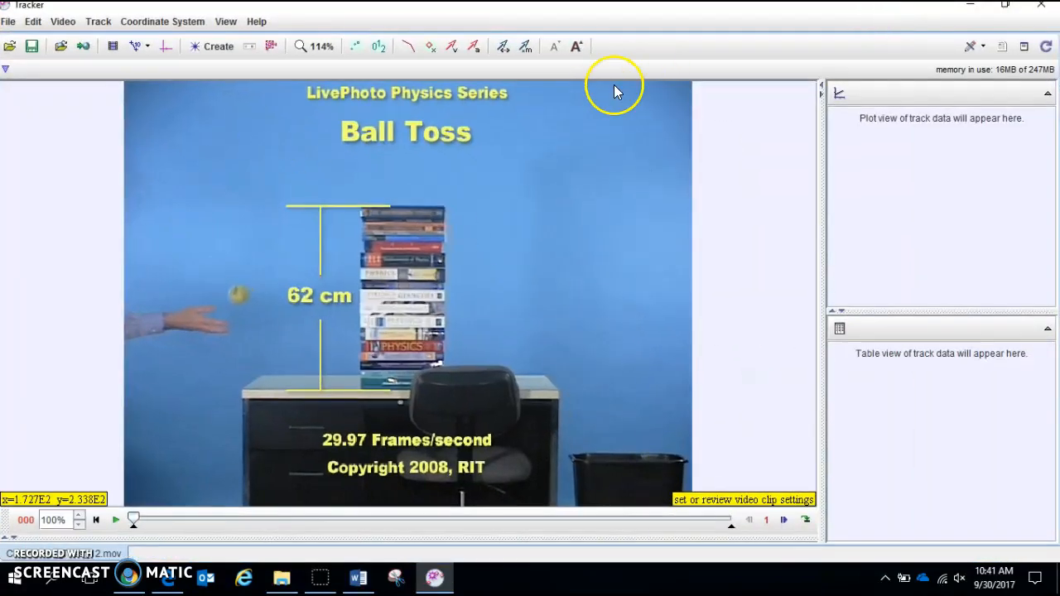
click(163, 49)
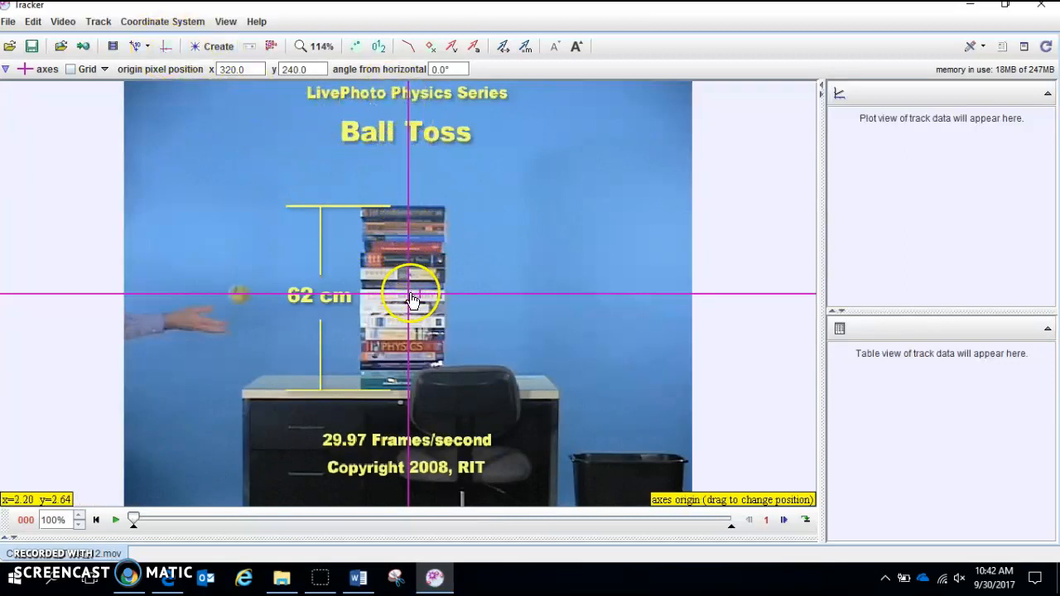
drag(410, 296, 238, 300)
click(561, 189)
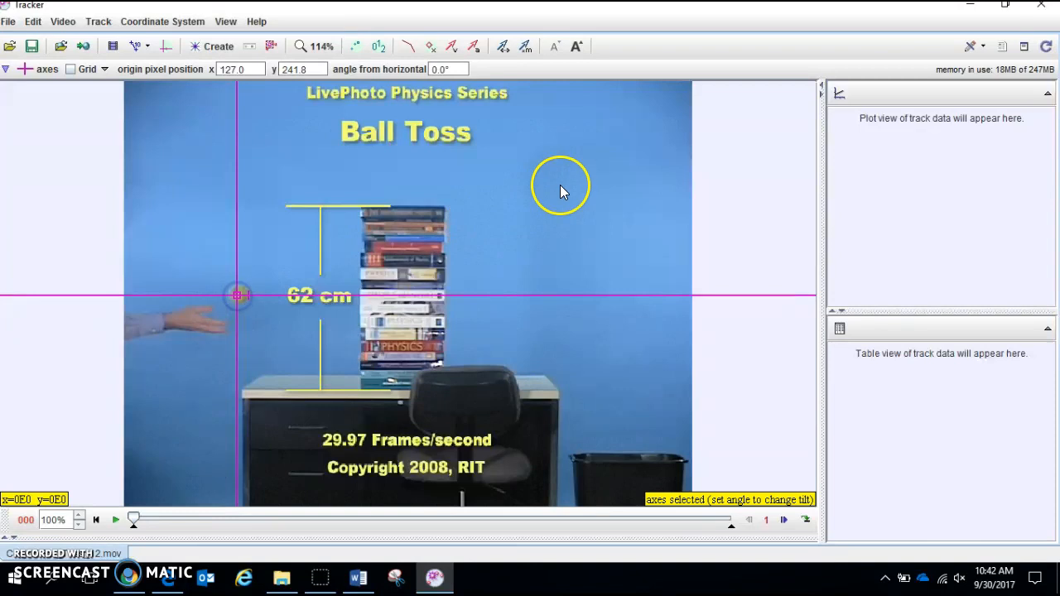
- Tilt the coordinate axes about their origin to about -176° and reset the angle from horizontal to 0°
click(248, 296)
drag(249, 299, 175, 305)
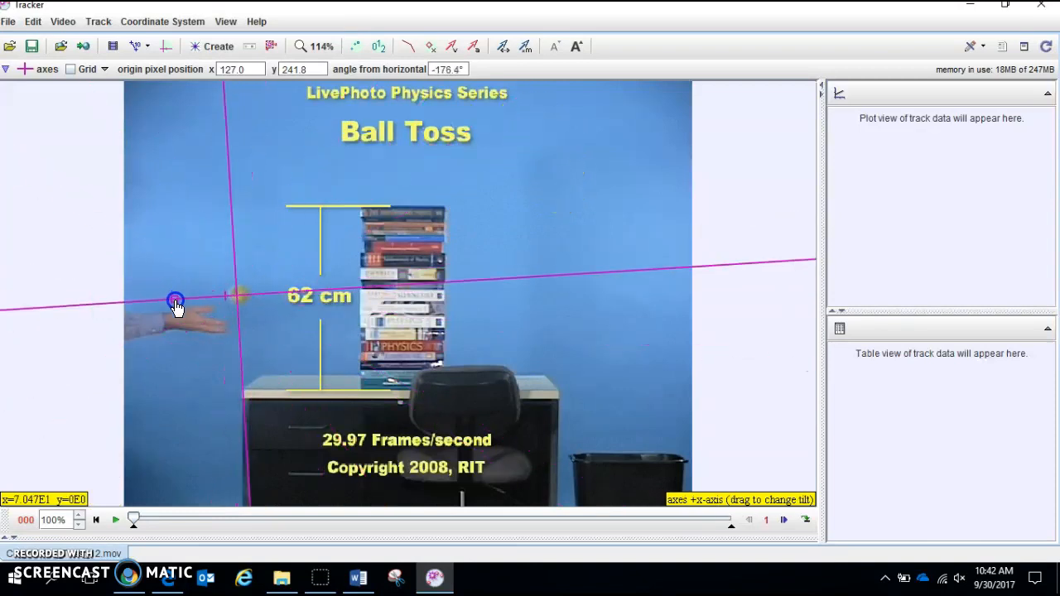
click(466, 69)
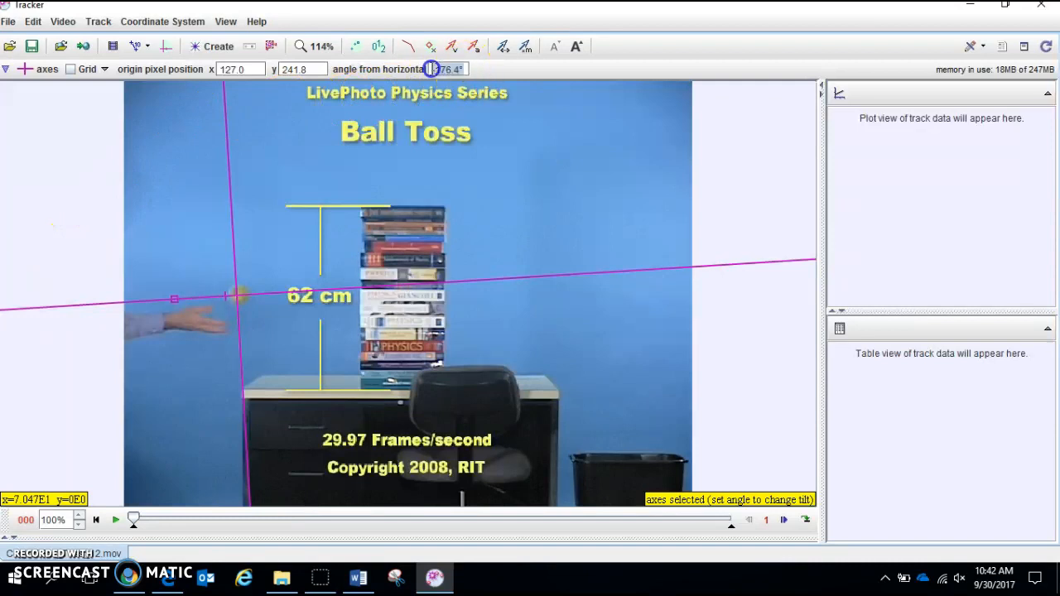
text(0)
key(Return)
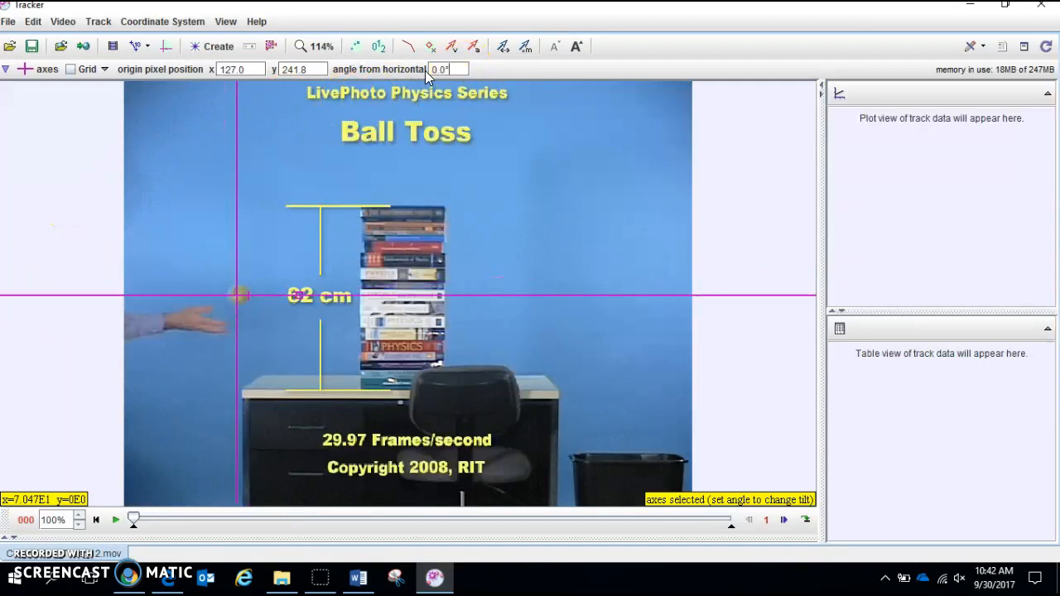
- Hide the coordinate axes and add a new calibration stick over the stack of books
click(162, 48)
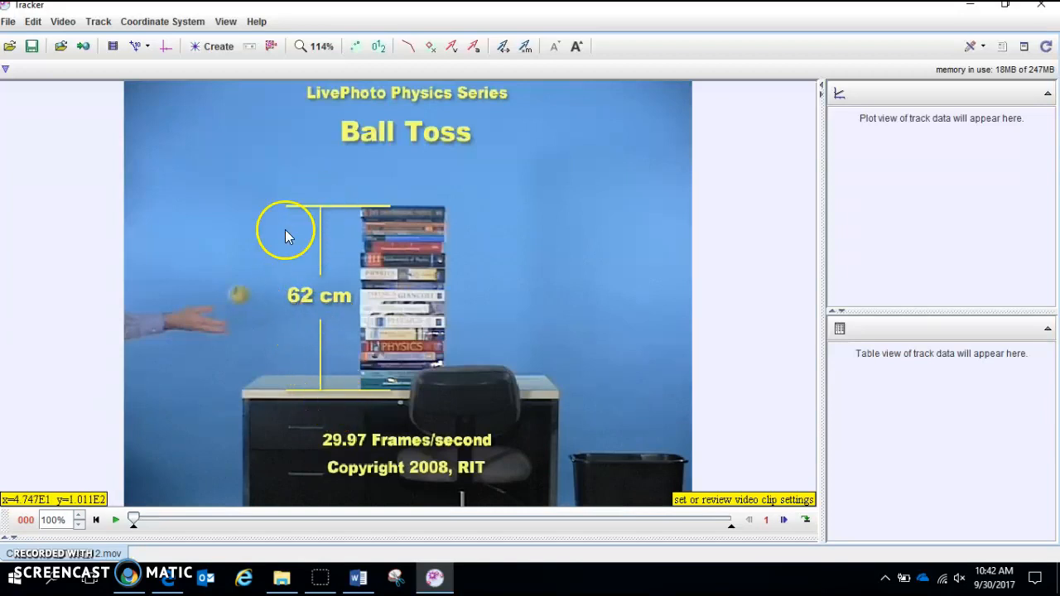
click(136, 48)
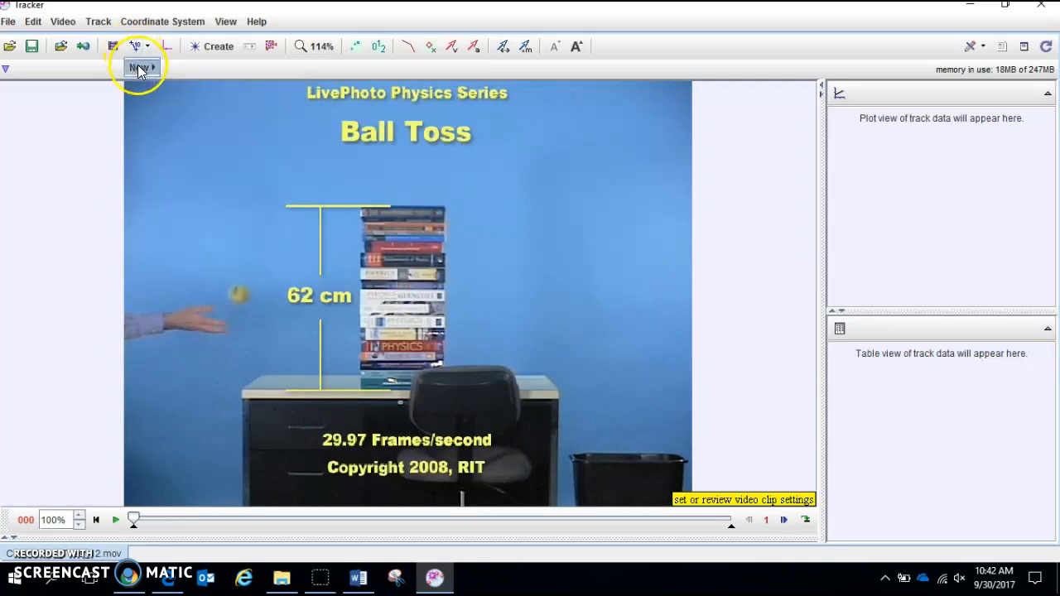
mouse_move(137, 68)
click(190, 73)
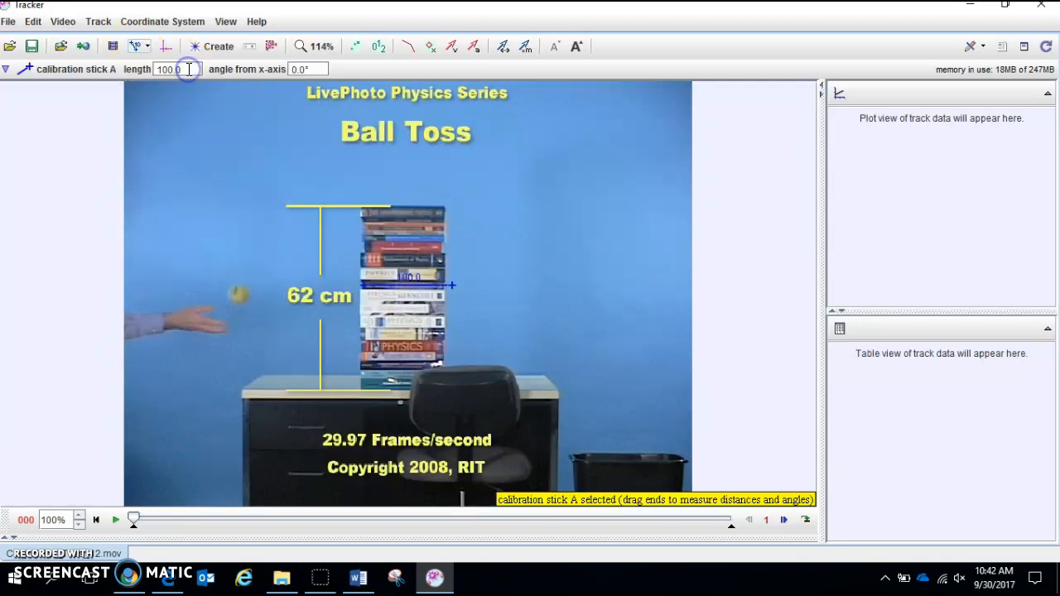
click(458, 290)
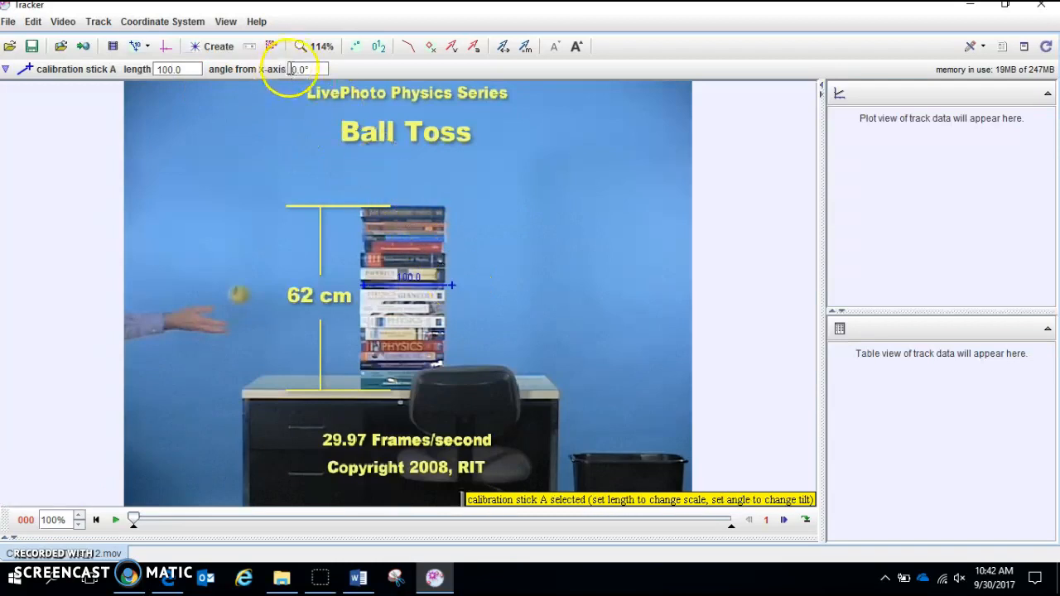
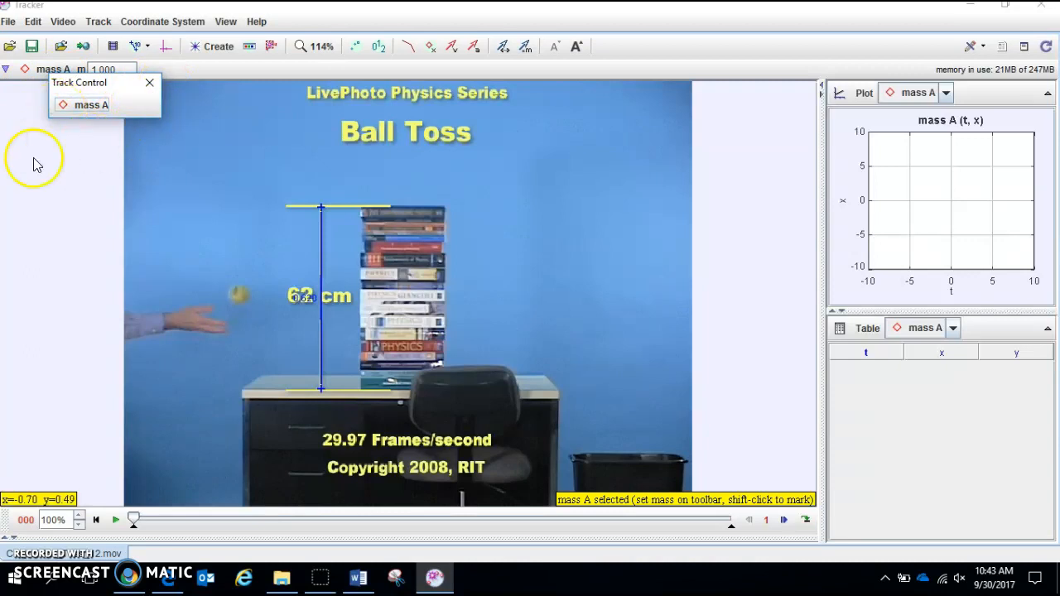
- Mark the centre of the ball as mass A in every frame from 0 through 23 along its flight path
click(263, 292)
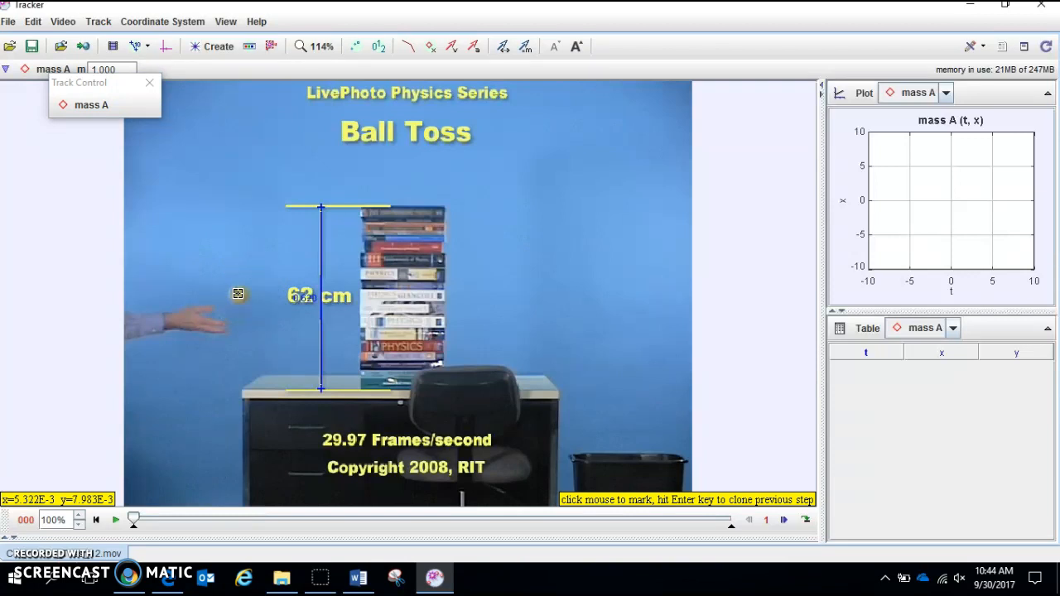
shift+click(237, 294)
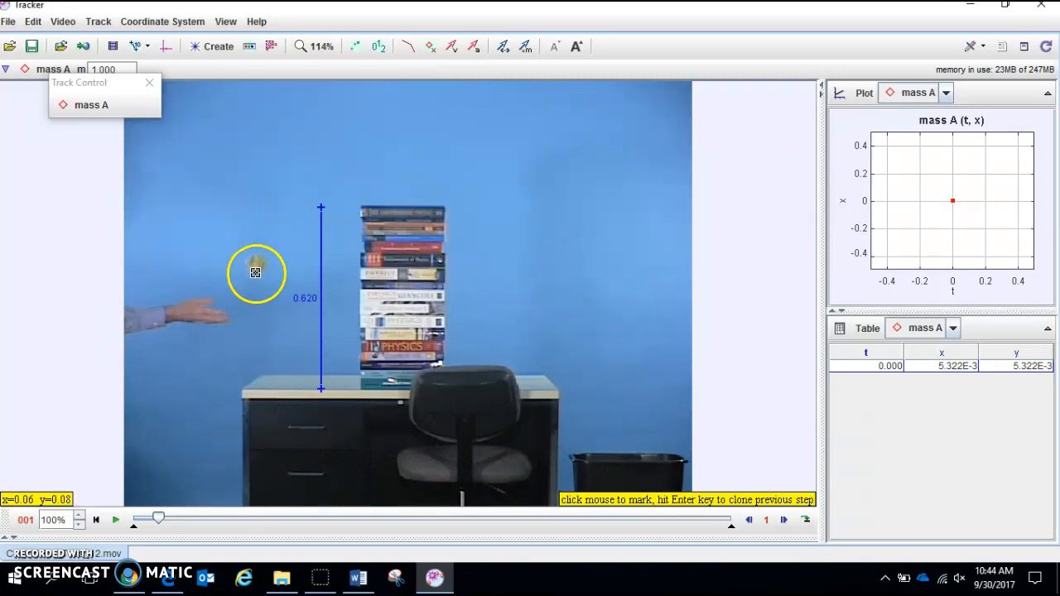
shift+click(255, 266)
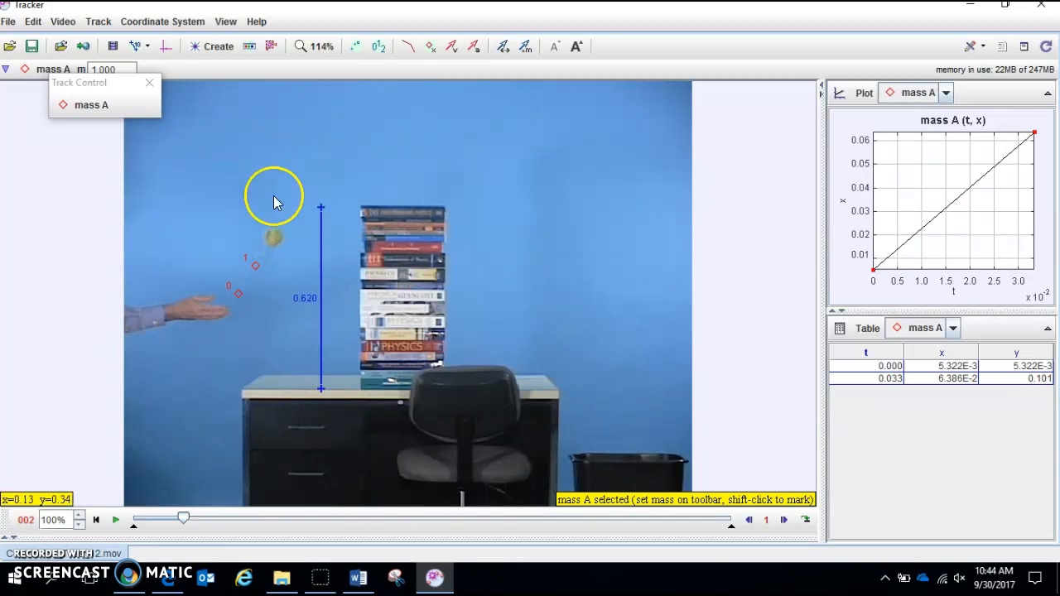
shift+click(272, 238)
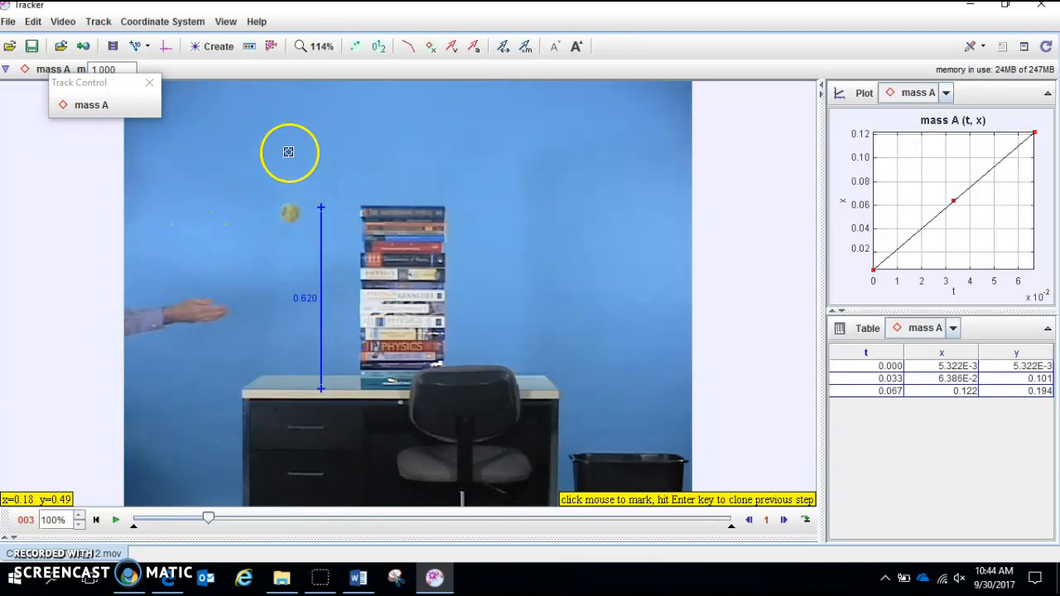
click(291, 217)
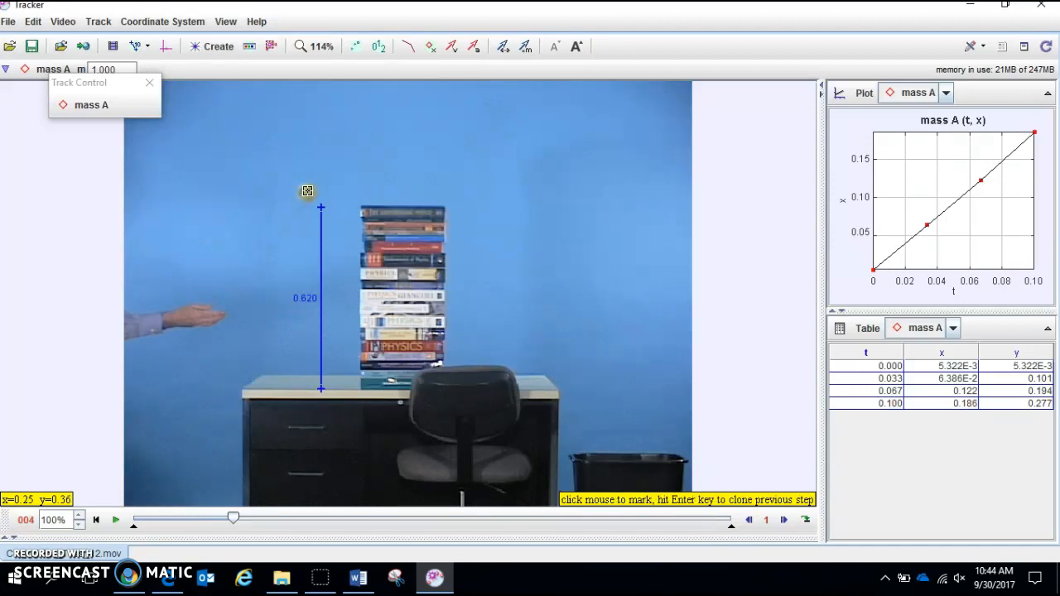
click(308, 192)
click(325, 173)
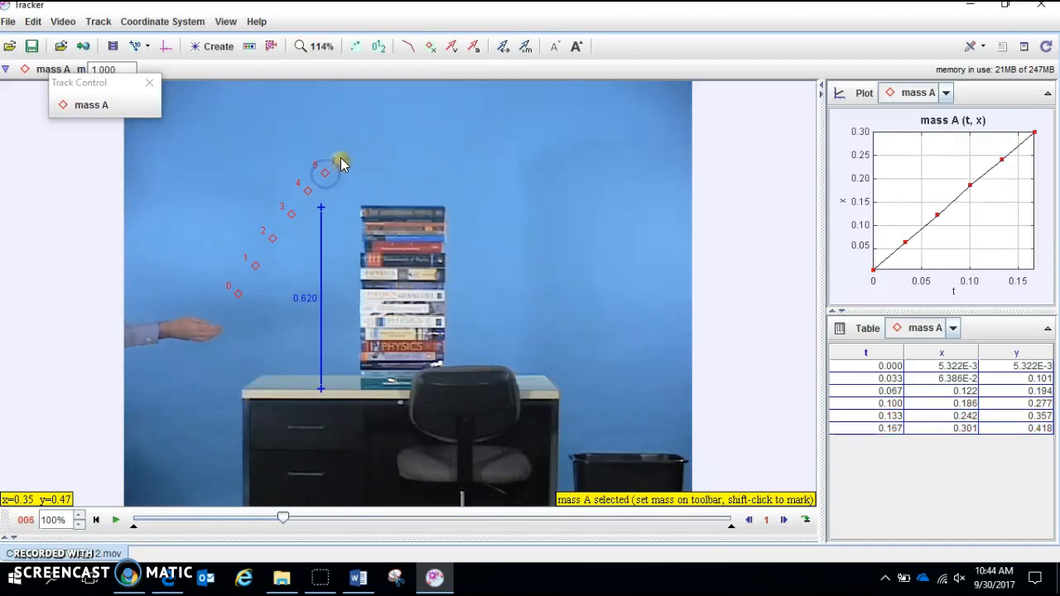
click(339, 158)
click(359, 150)
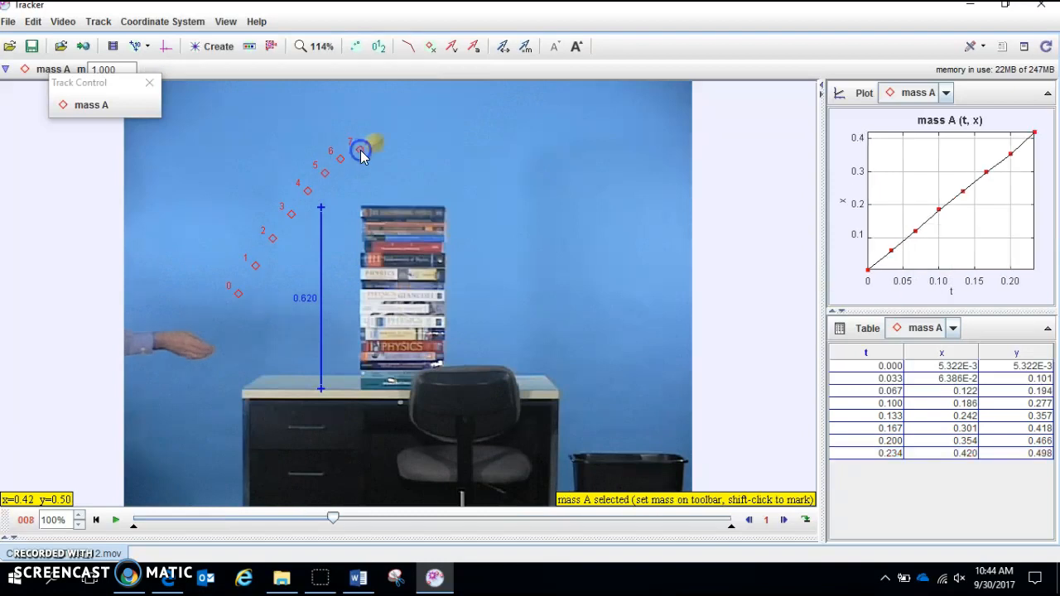
click(375, 142)
click(393, 137)
click(408, 137)
click(426, 138)
click(444, 146)
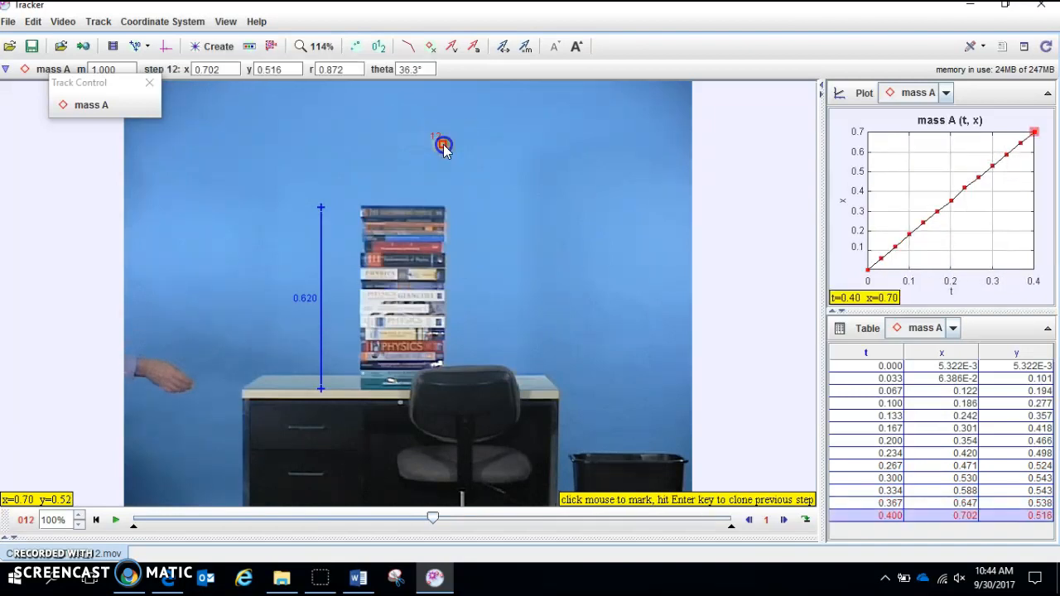
shift+click(460, 153)
key(shift)
shift+click(479, 170)
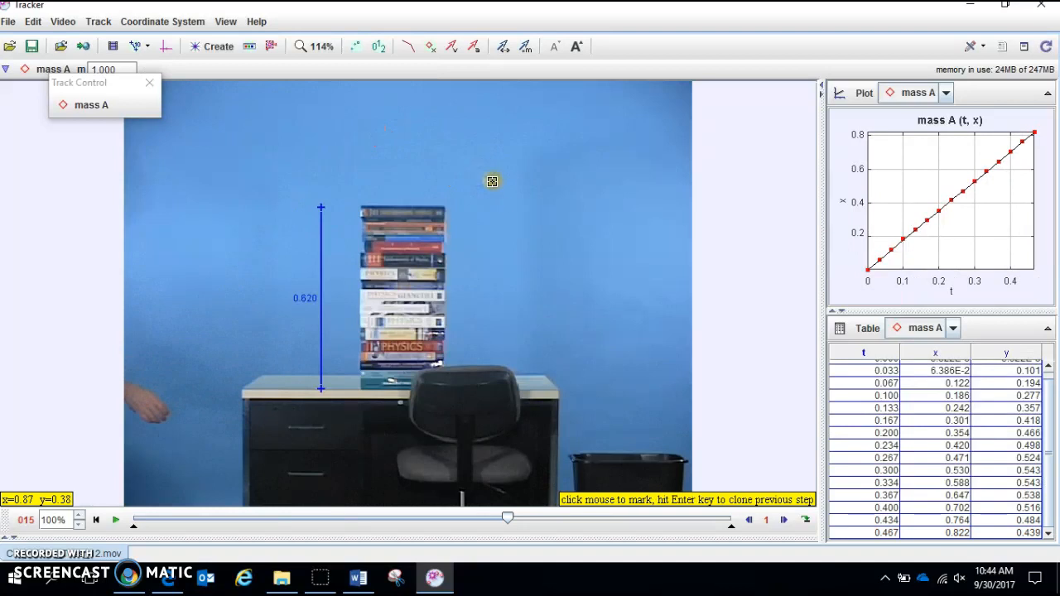
shift+click(493, 182)
shift+click(510, 203)
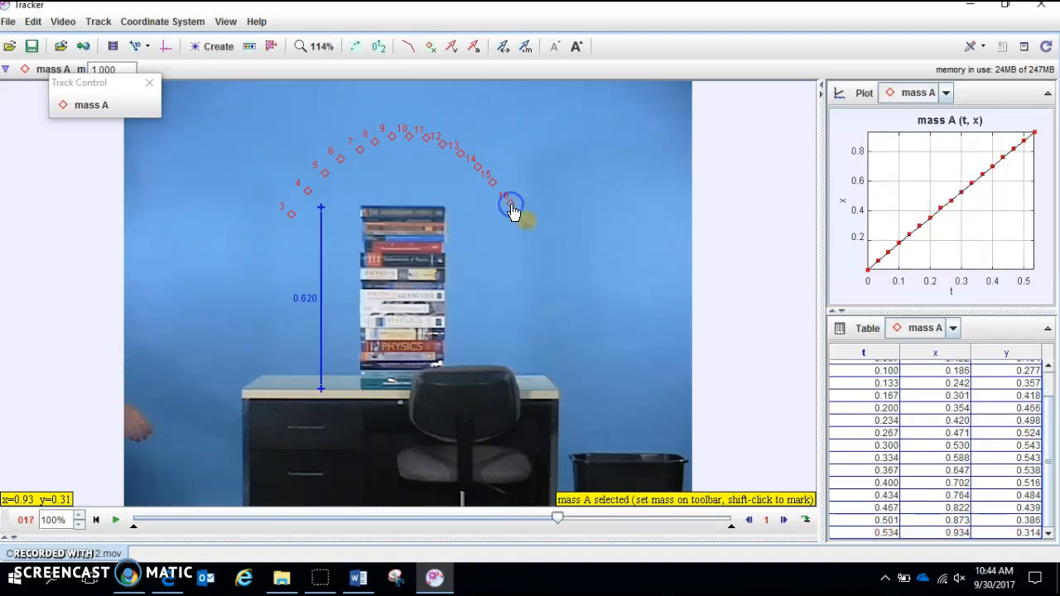
mouse_move(853, 162)
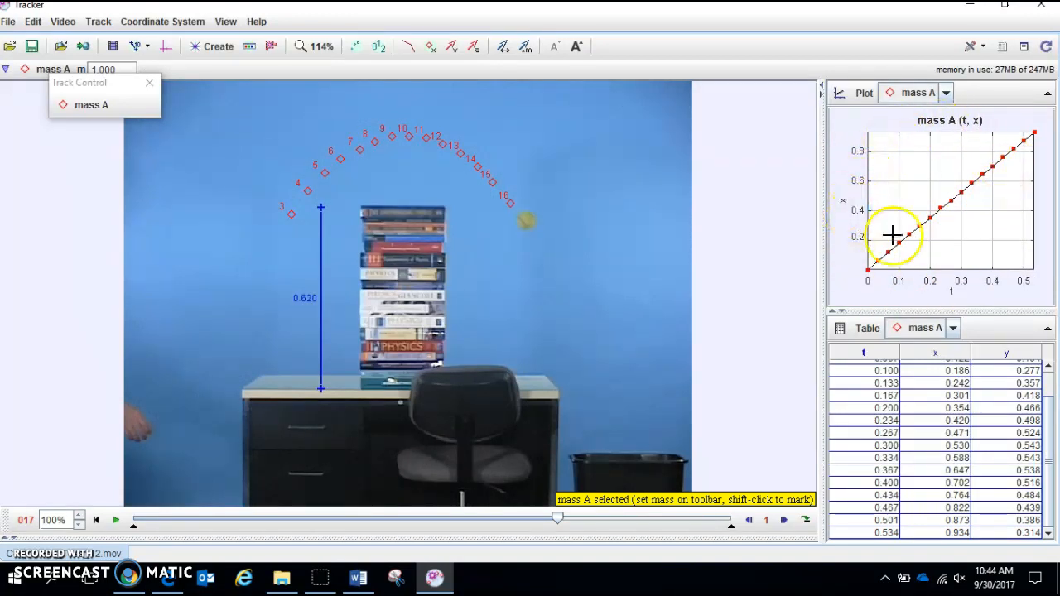
key(shift)
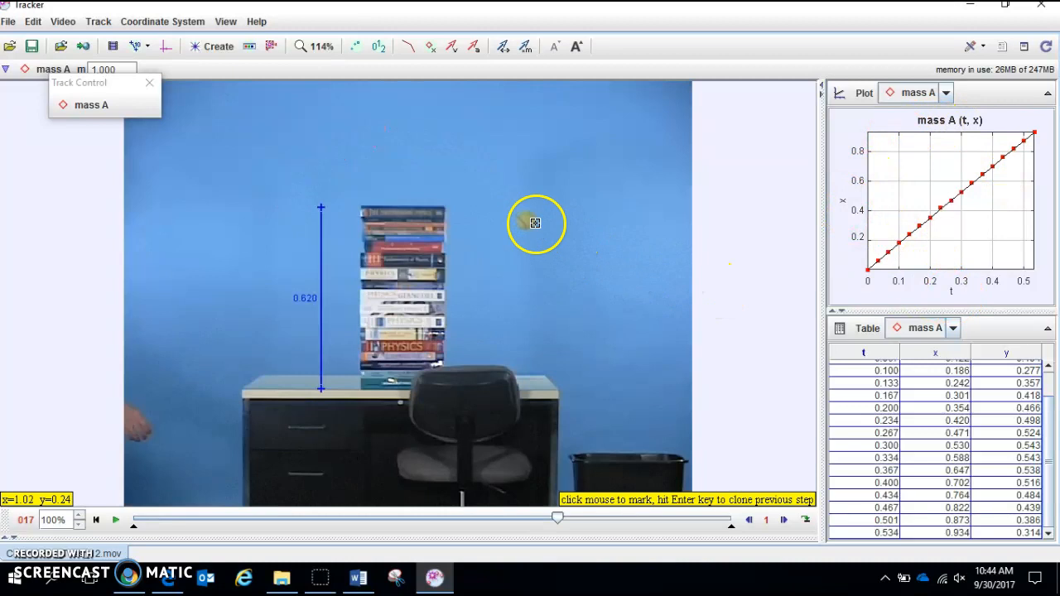
shift+click(528, 220)
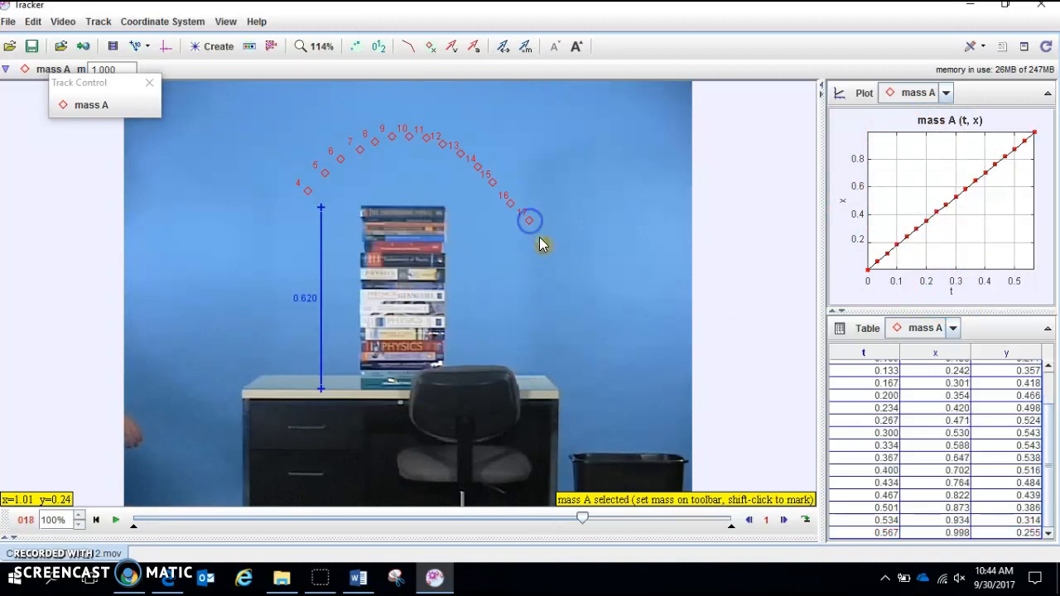
shift+click(545, 248)
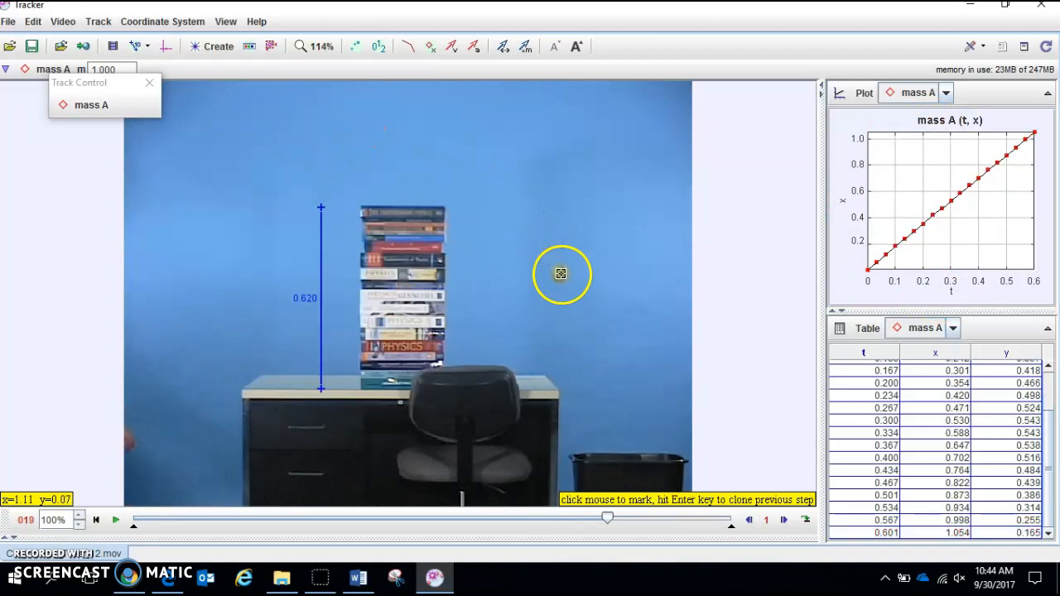
shift+click(561, 274)
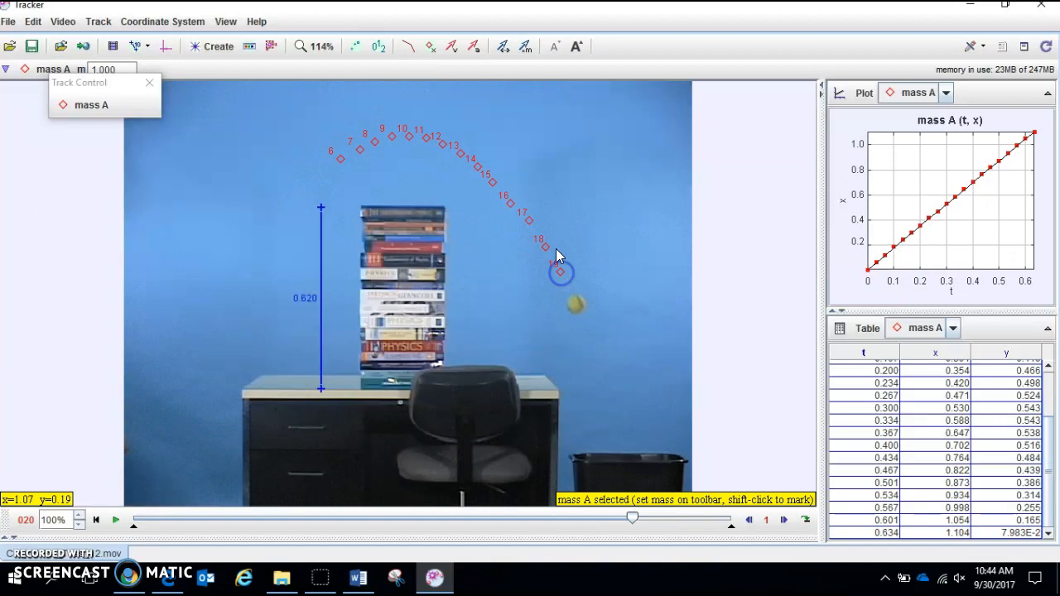
shift+click(578, 307)
shift+click(593, 340)
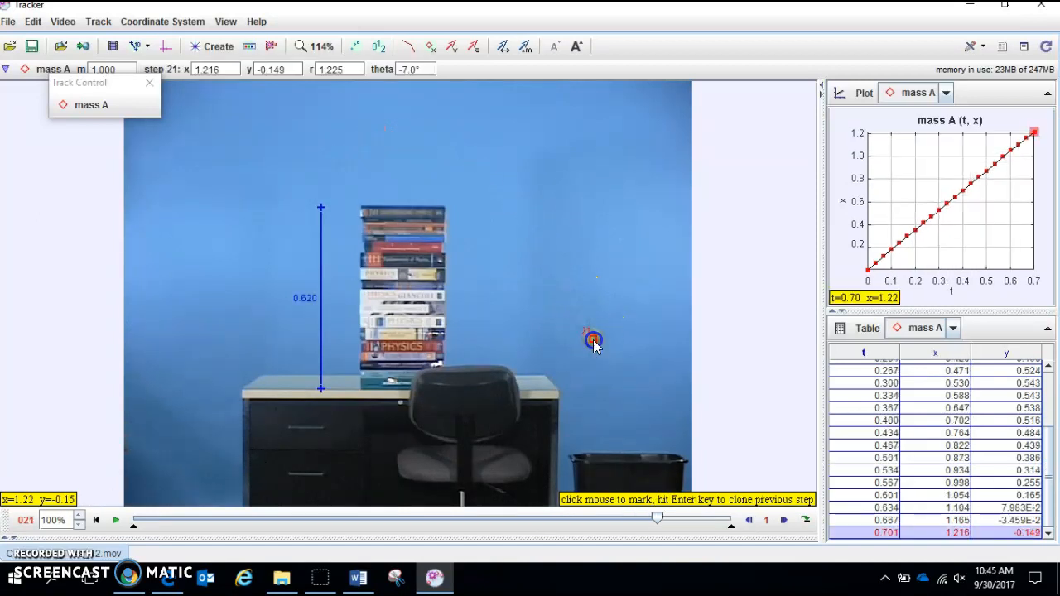
shift+click(609, 376)
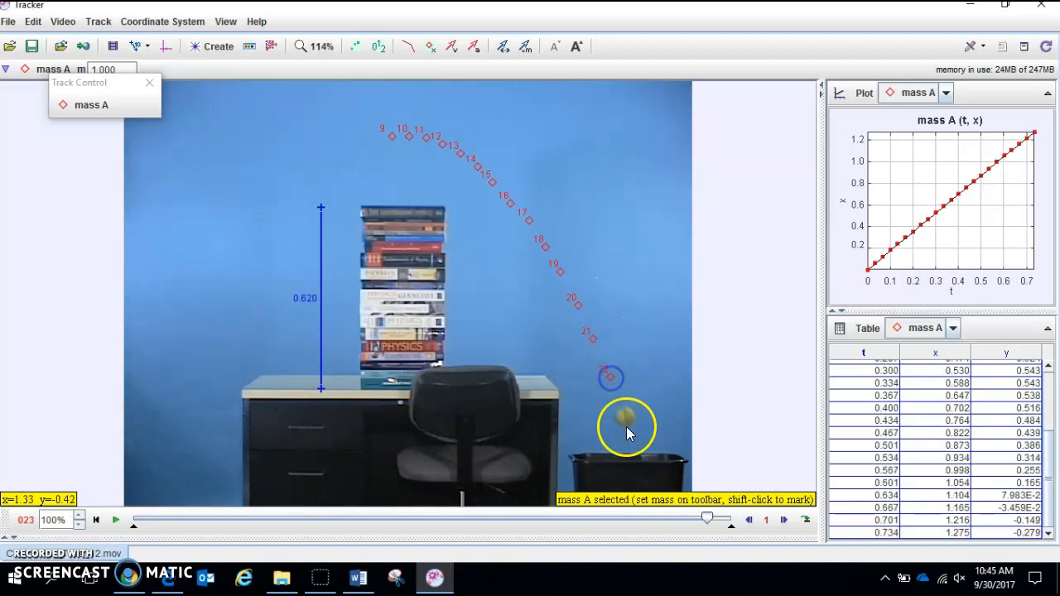
shift+click(625, 416)
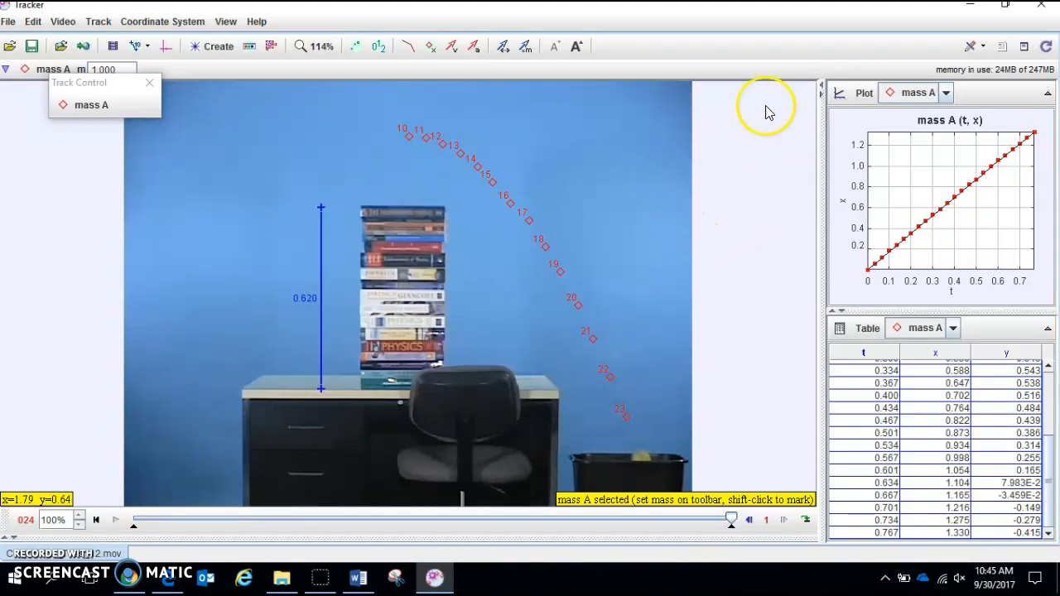
- Open the x versus t plot of mass A in the Data Tool for analysis and apply a Line curve fit
right_click(891, 166)
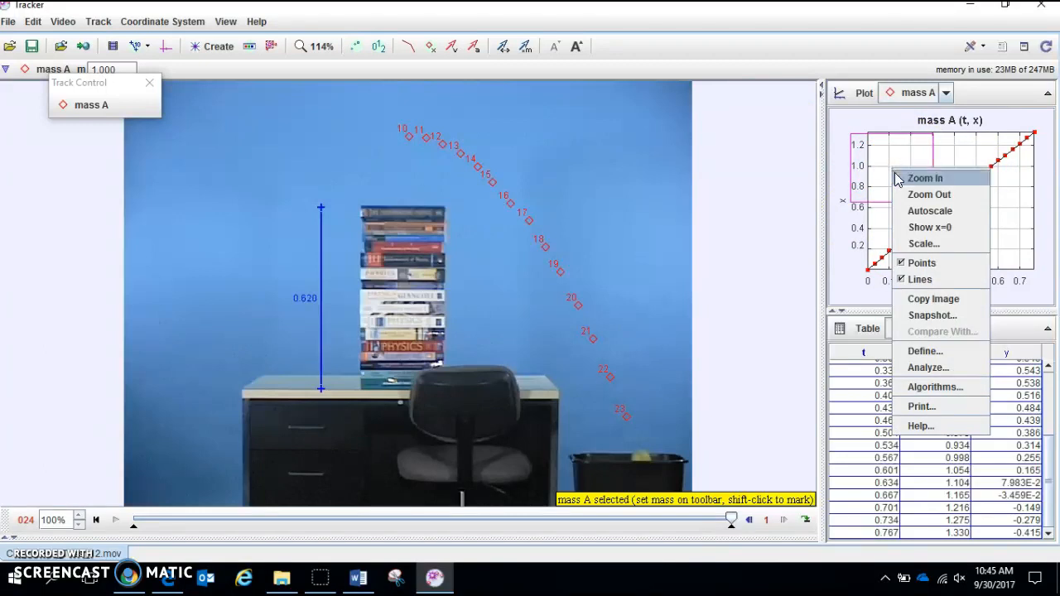
click(943, 370)
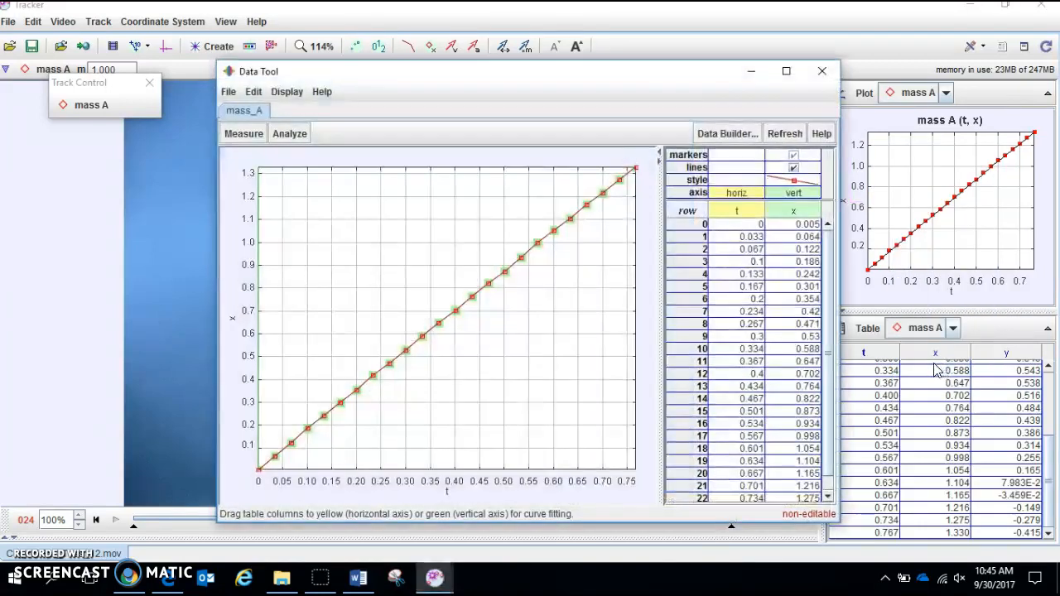
drag(416, 91, 416, 32)
click(292, 74)
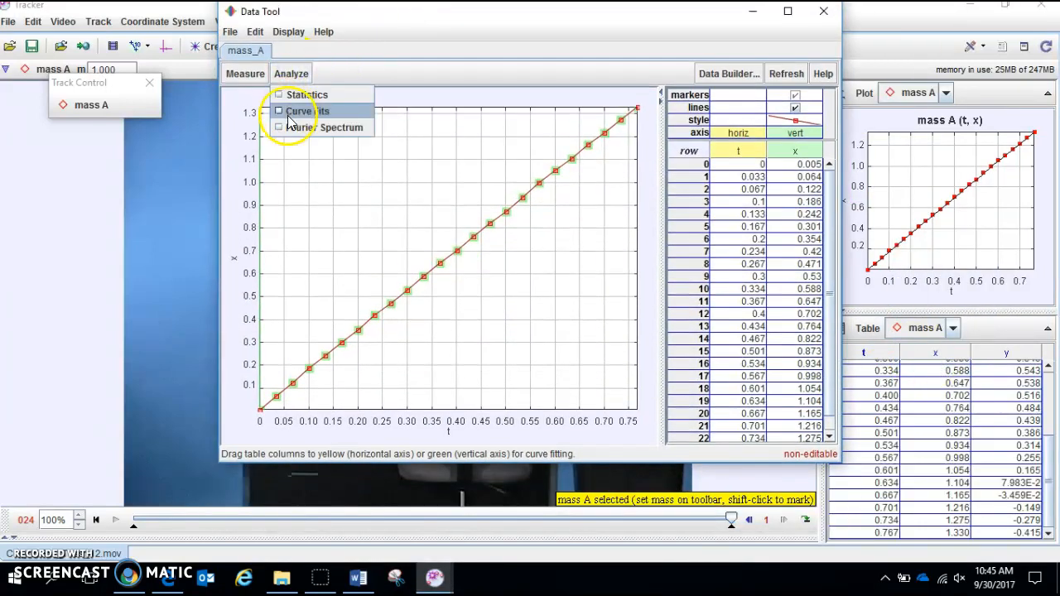
click(287, 112)
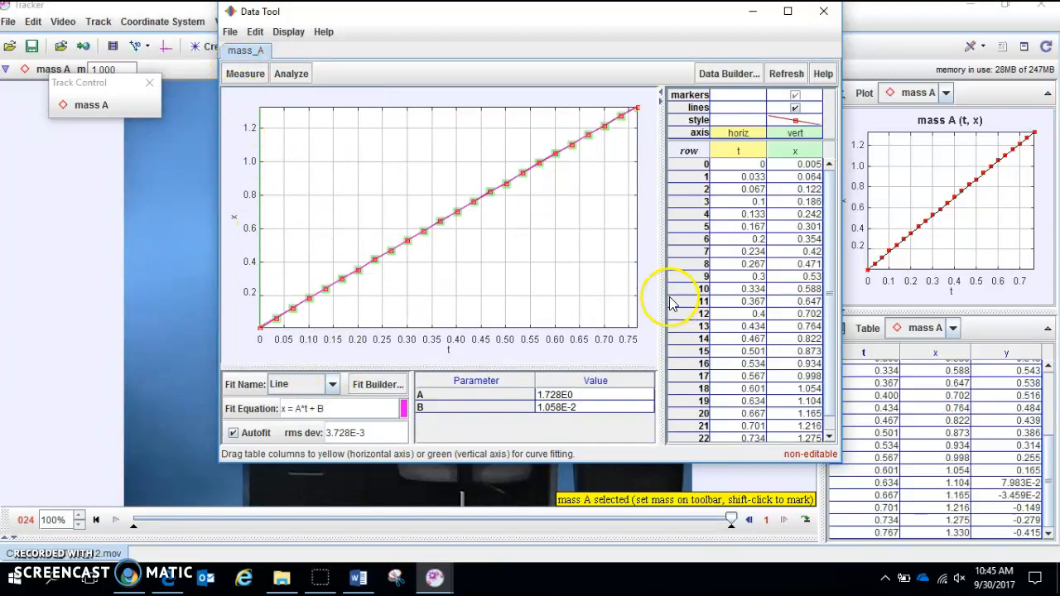
click(311, 393)
click(284, 441)
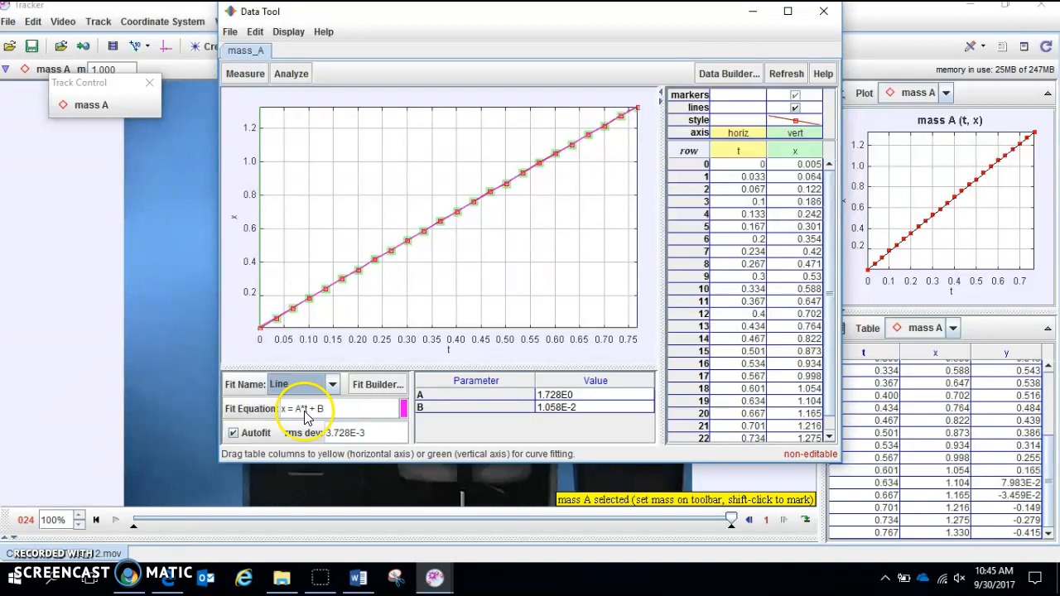
- Capture the fitted graph and its parameters with Snipping Tool, and paste it below question 1 in the MotionPreLabNEW (1) Word document
click(390, 578)
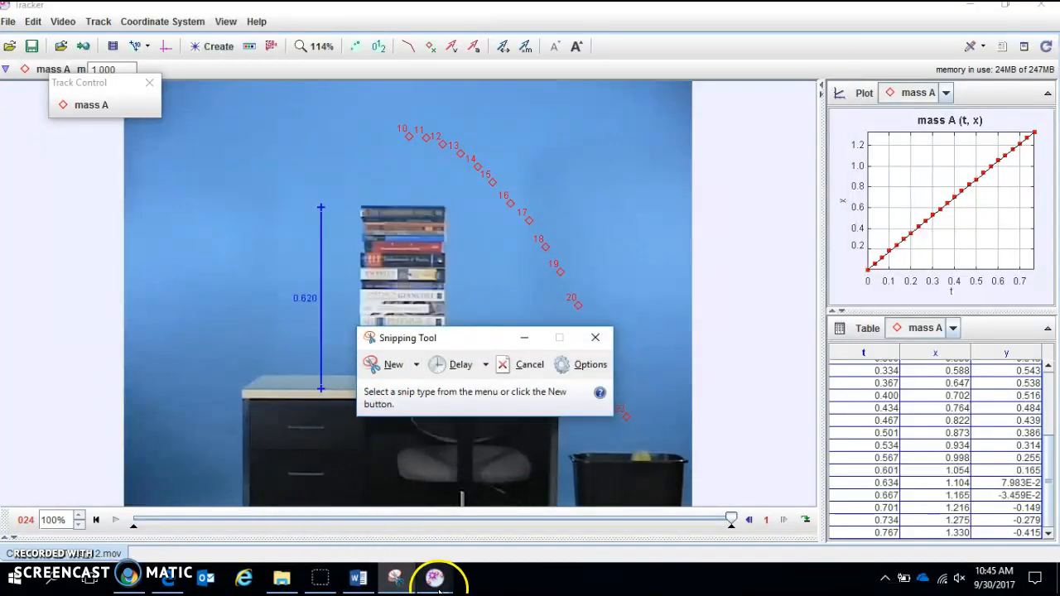
mouse_move(435, 578)
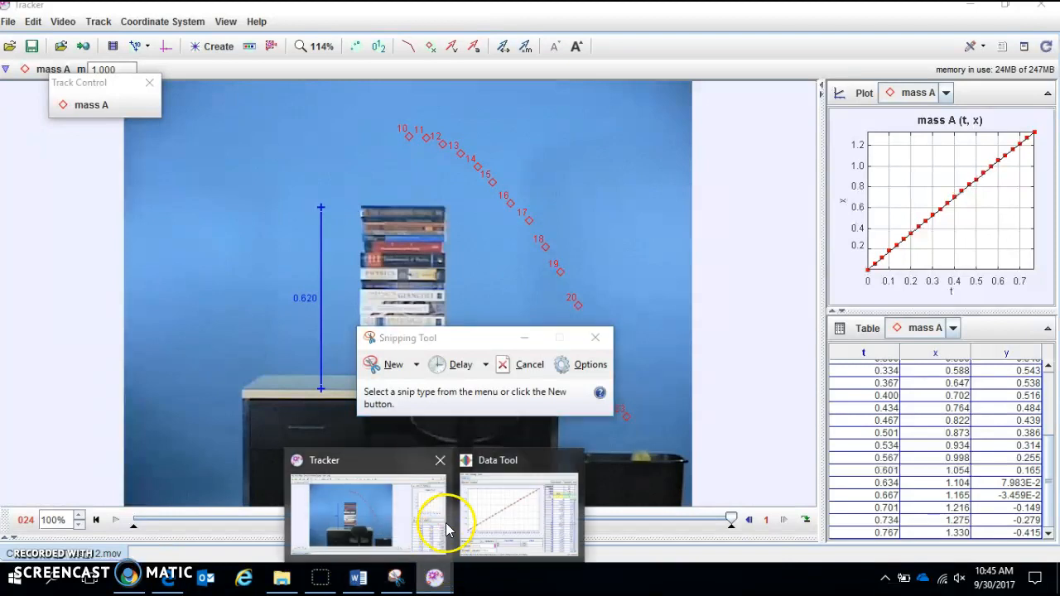
mouse_move(508, 518)
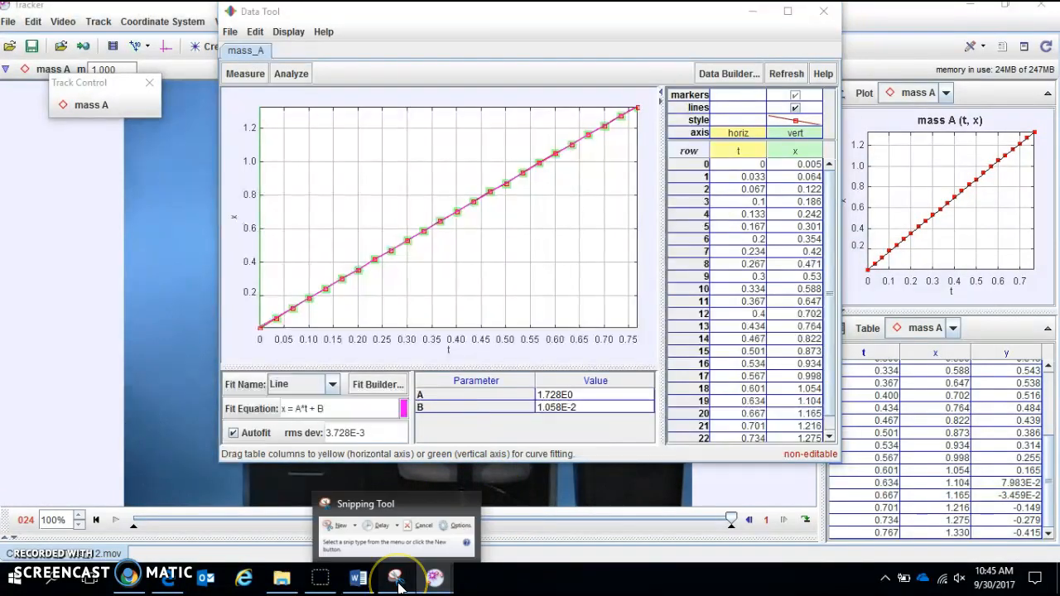
click(396, 578)
click(381, 367)
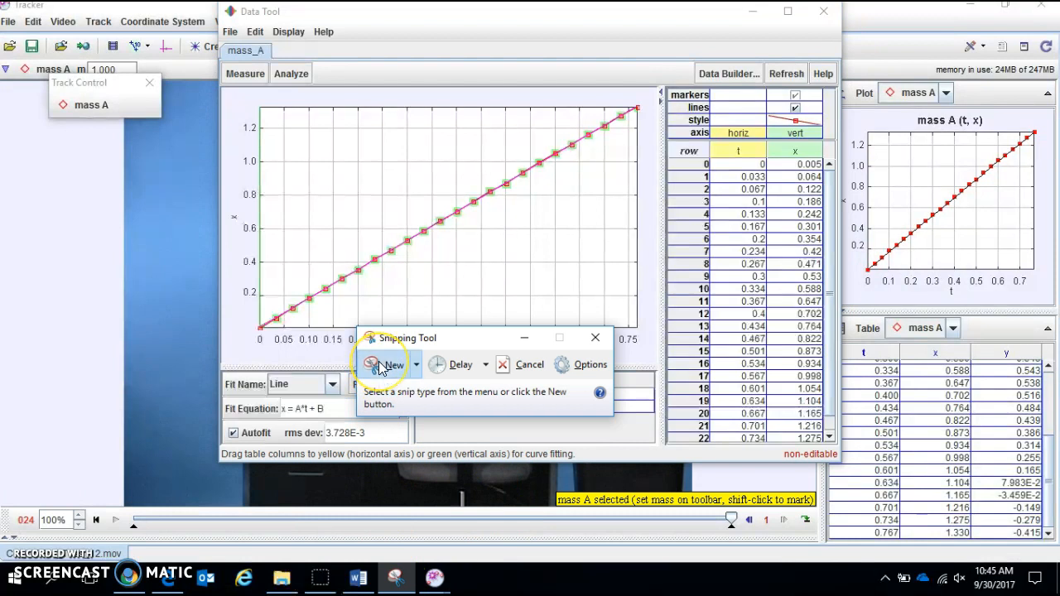
drag(222, 85, 660, 424)
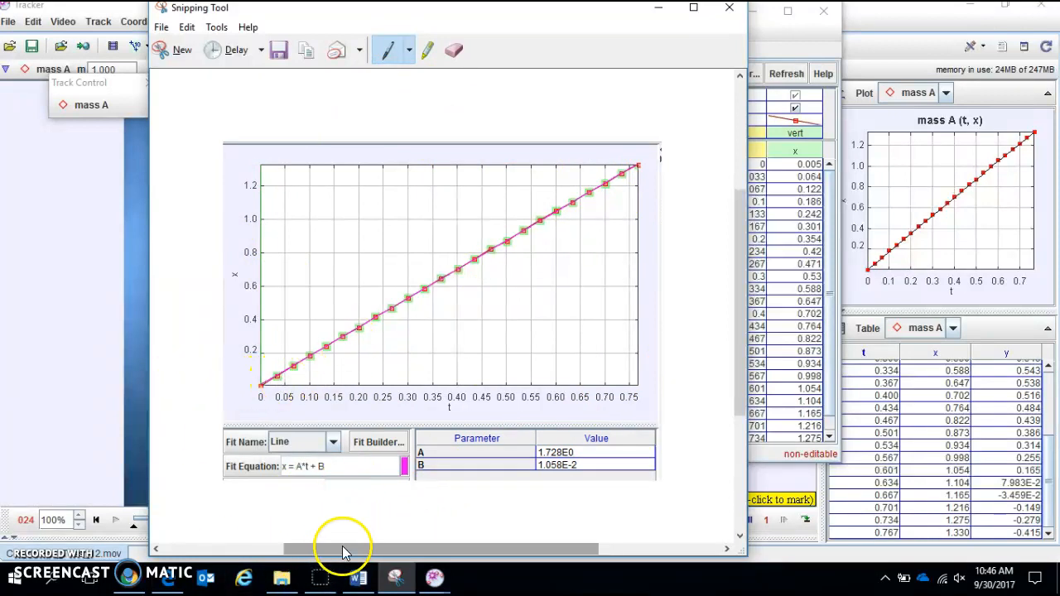
click(360, 575)
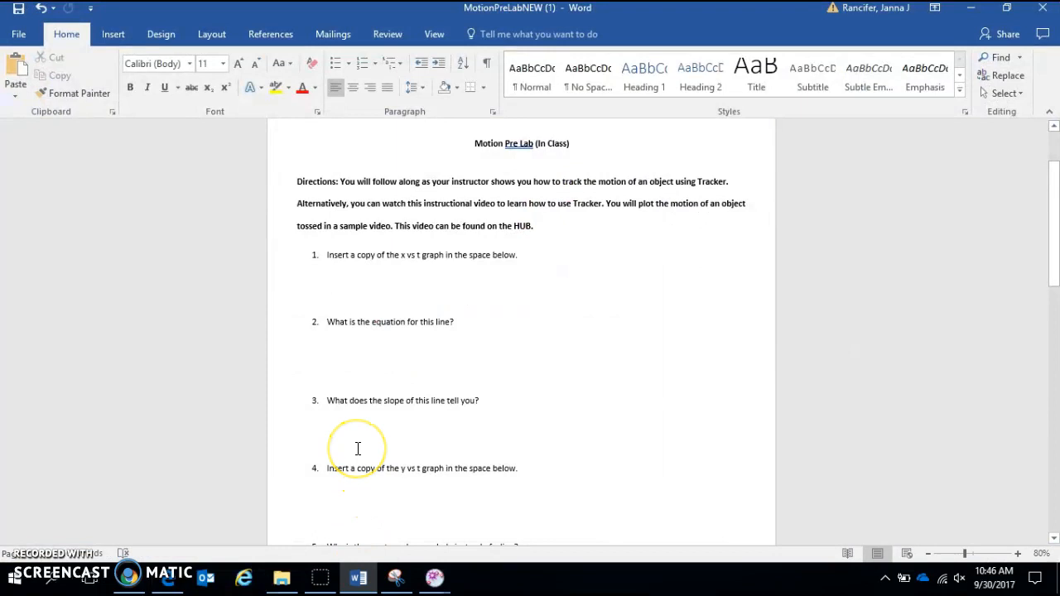
key(ctrl+v)
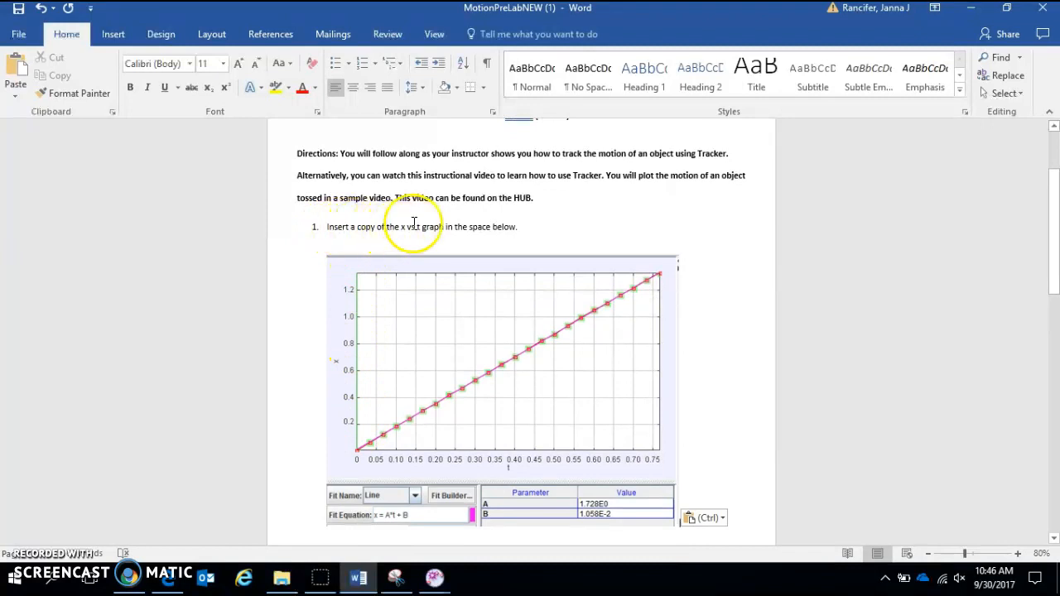
- Answer question 2 on a new line below it with the equation X = 1.728*t + 1.058E-2
scroll(507, 380, down, 1)
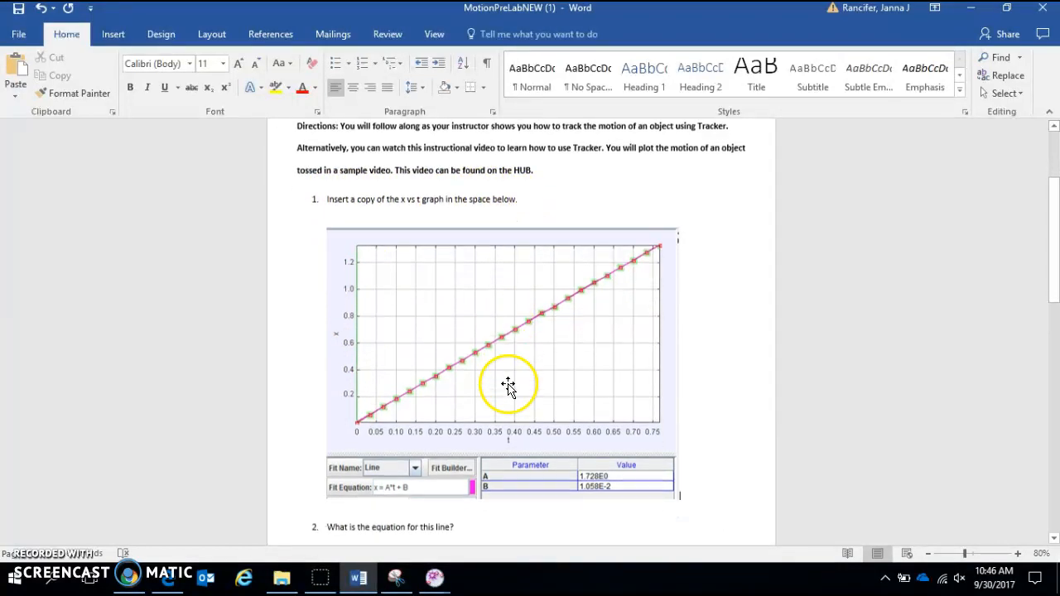
scroll(504, 380, down, 1)
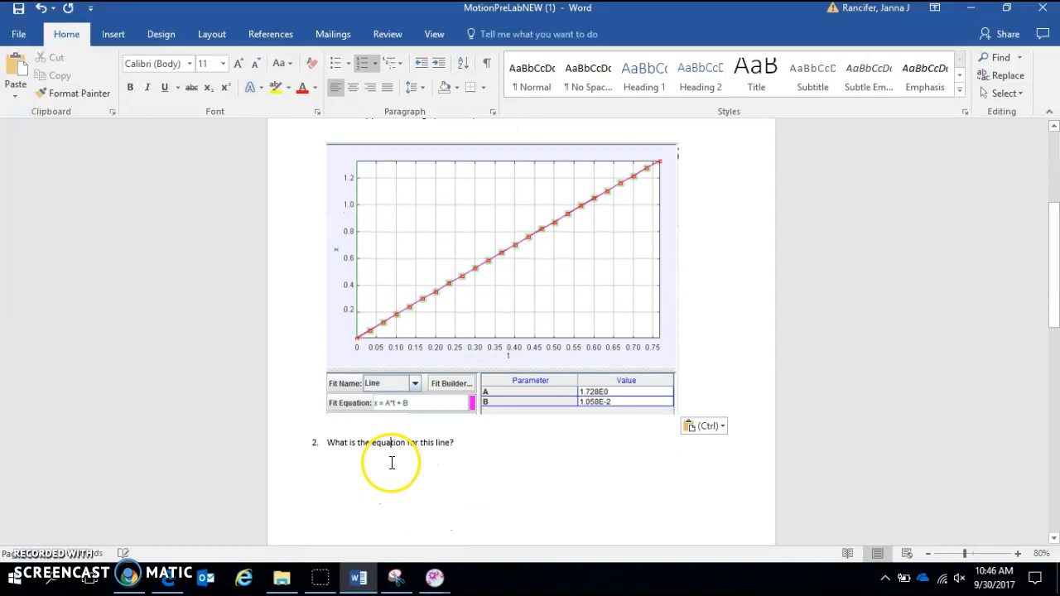
click(512, 446)
key(Return)
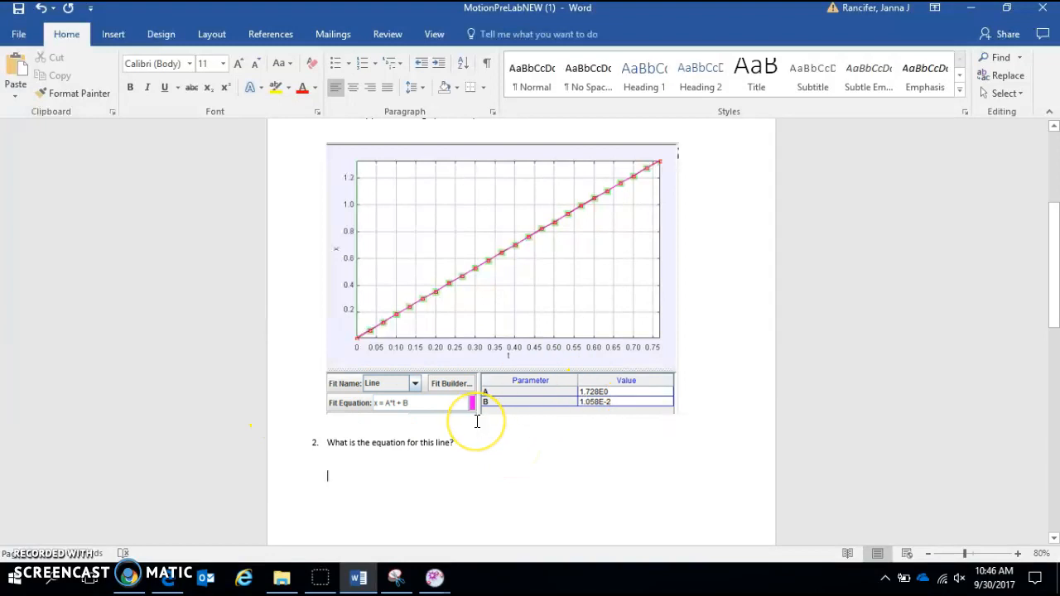
text(x)
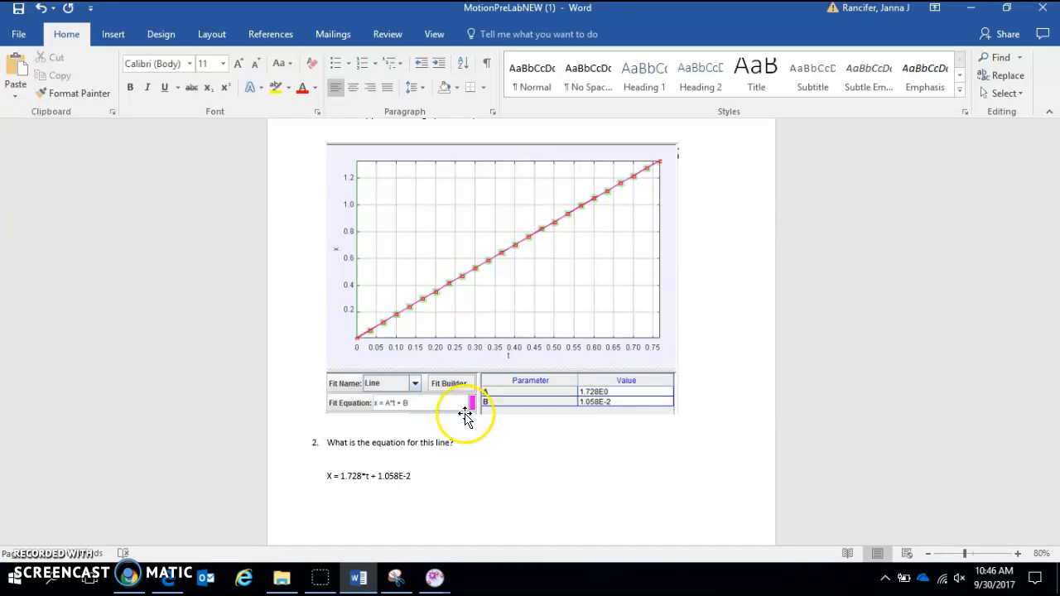
scroll(406, 331, down, 3)
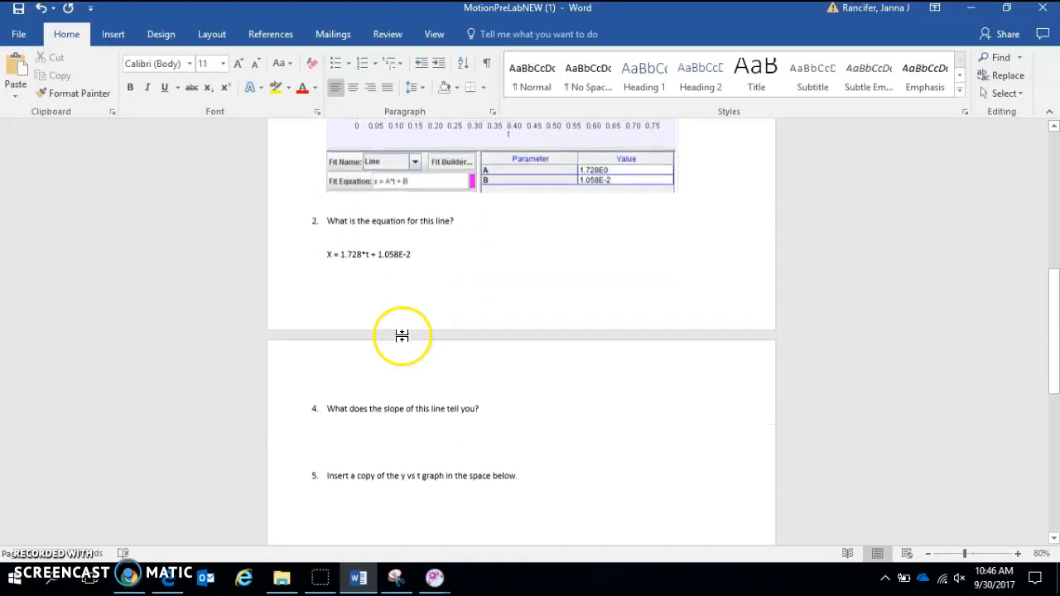
- Renumber the question about the slope of the line as 3 and answer it on the line below with "Velocity"
scroll(400, 390, down, 1)
click(392, 383)
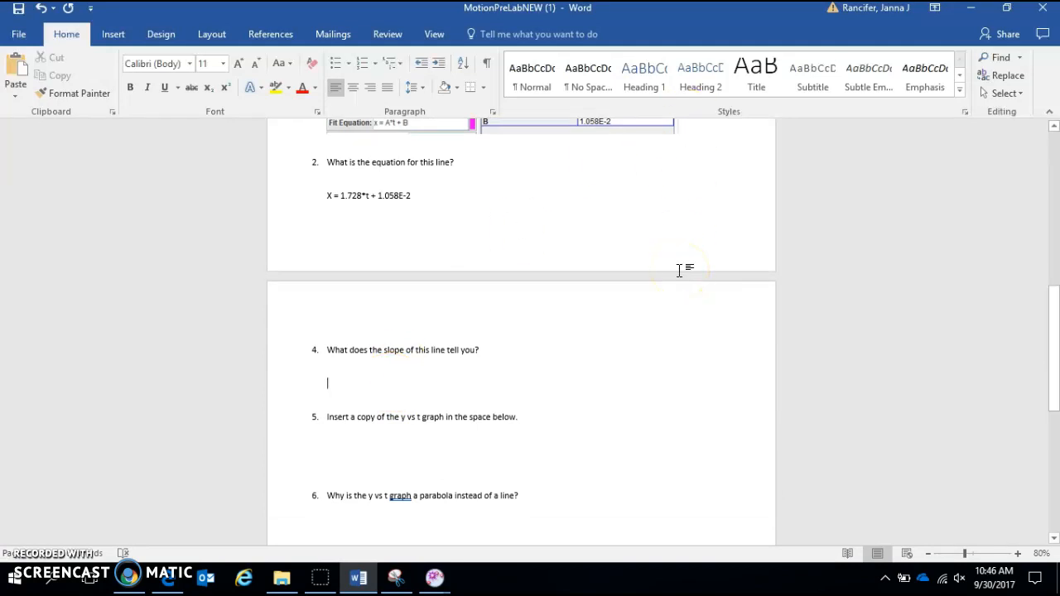
scroll(679, 270, up, 3)
scroll(487, 303, down, 1)
scroll(433, 262, up, 1)
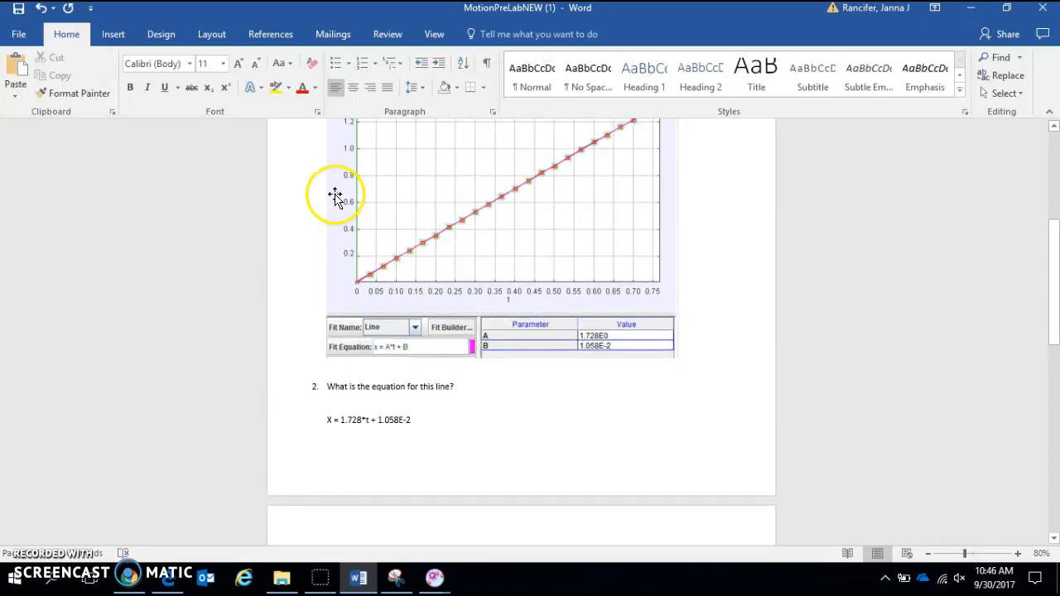
scroll(496, 302, down, 3)
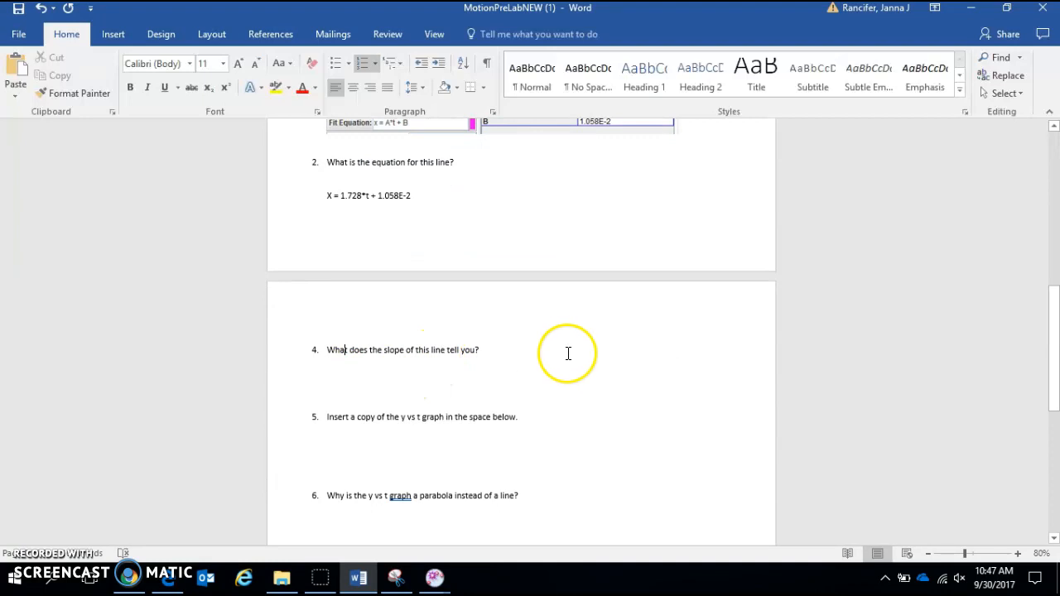
key(Return)
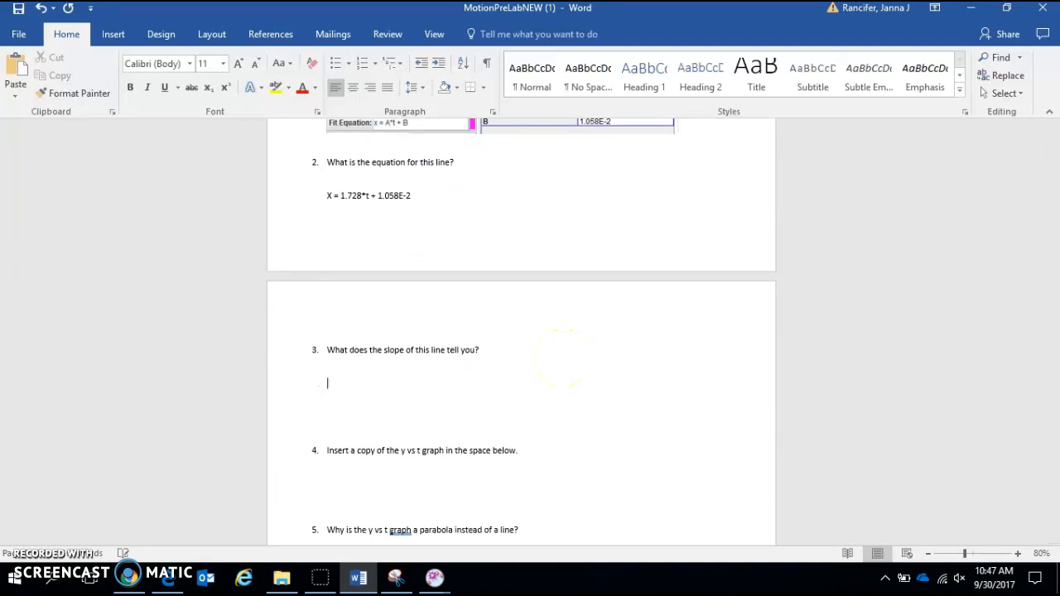
scroll(530, 403, down, 1)
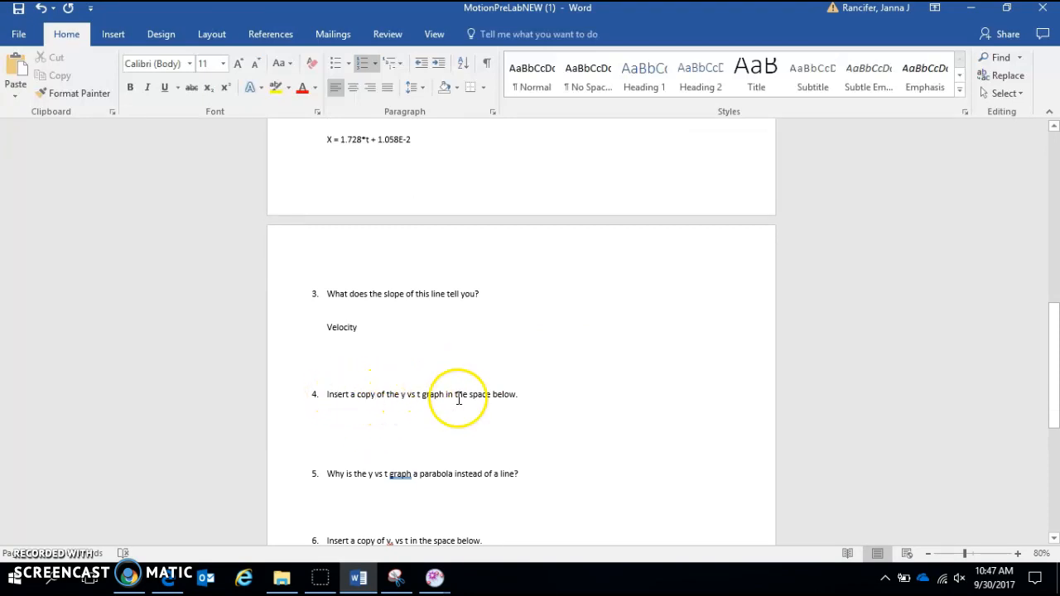
- Switch to Tracker and change the mass A plot's vertical variable to the position y-component
click(436, 578)
click(428, 553)
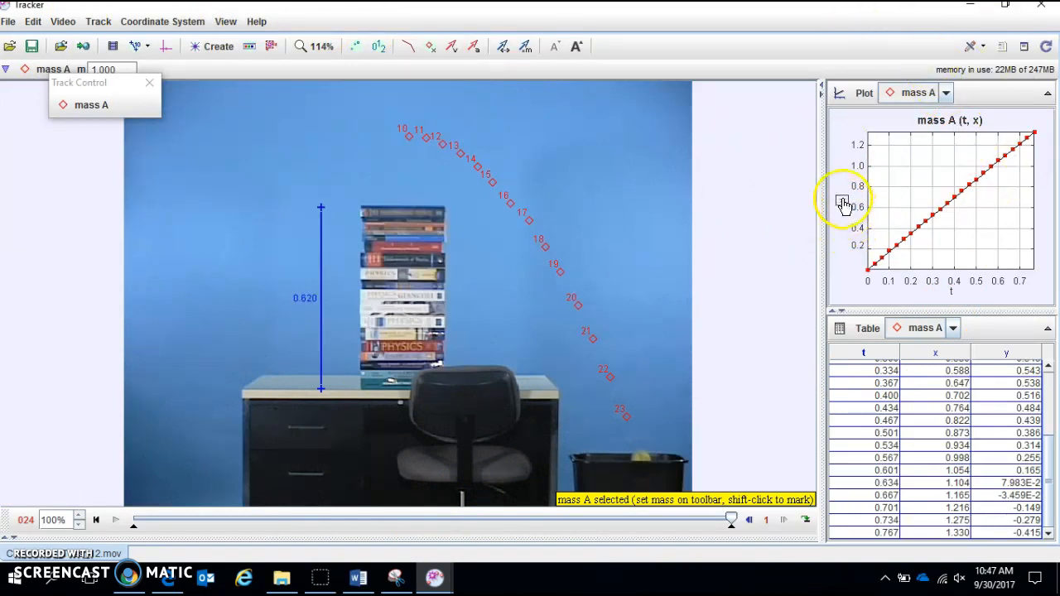
click(844, 205)
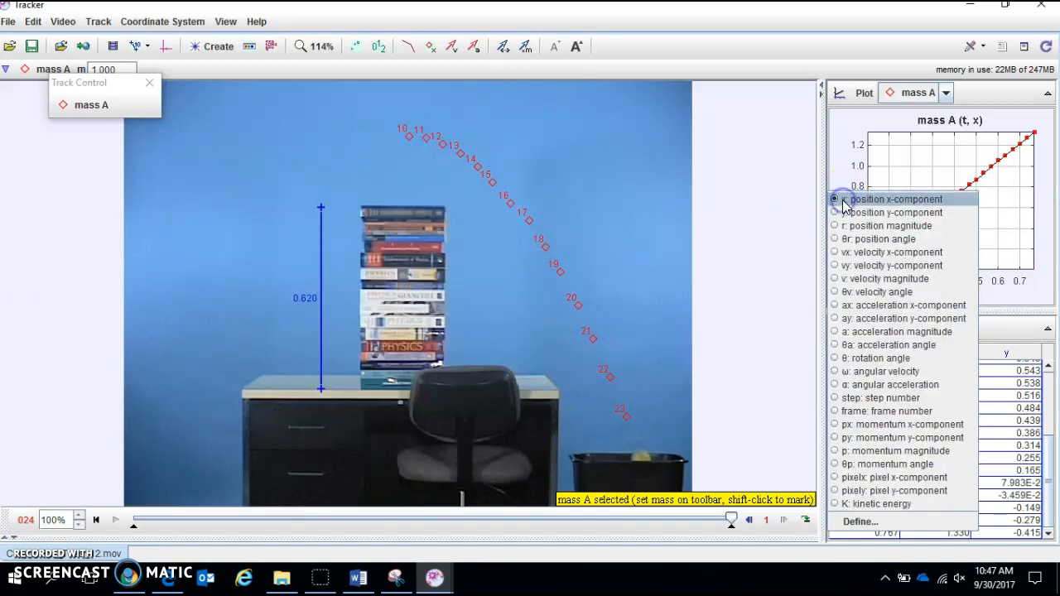
click(855, 214)
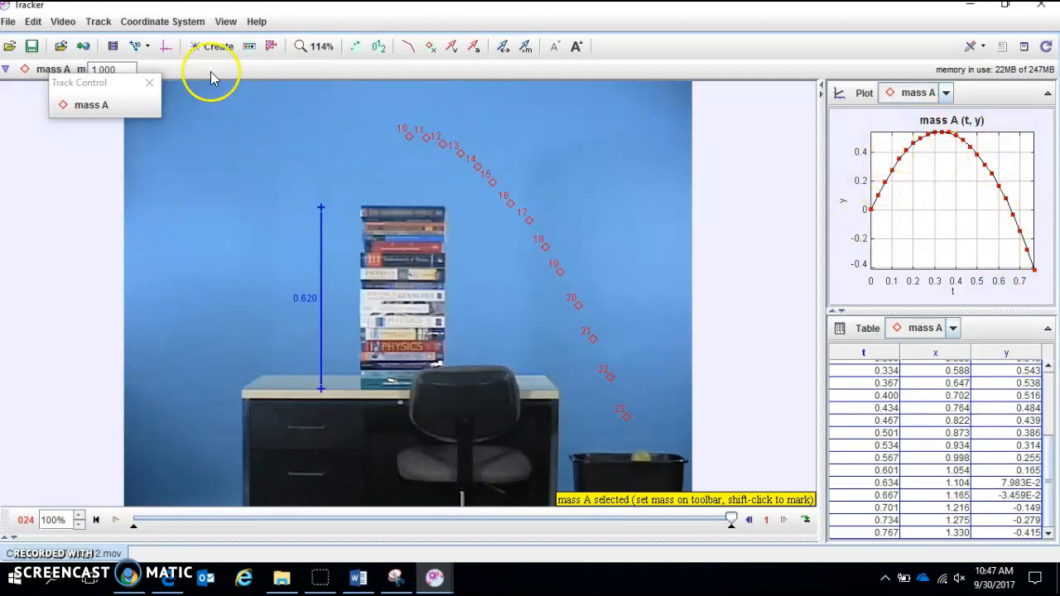
- Flip the coordinate axes to 180° from horizontal, then restore the angle to 0 and hide the axes
click(164, 47)
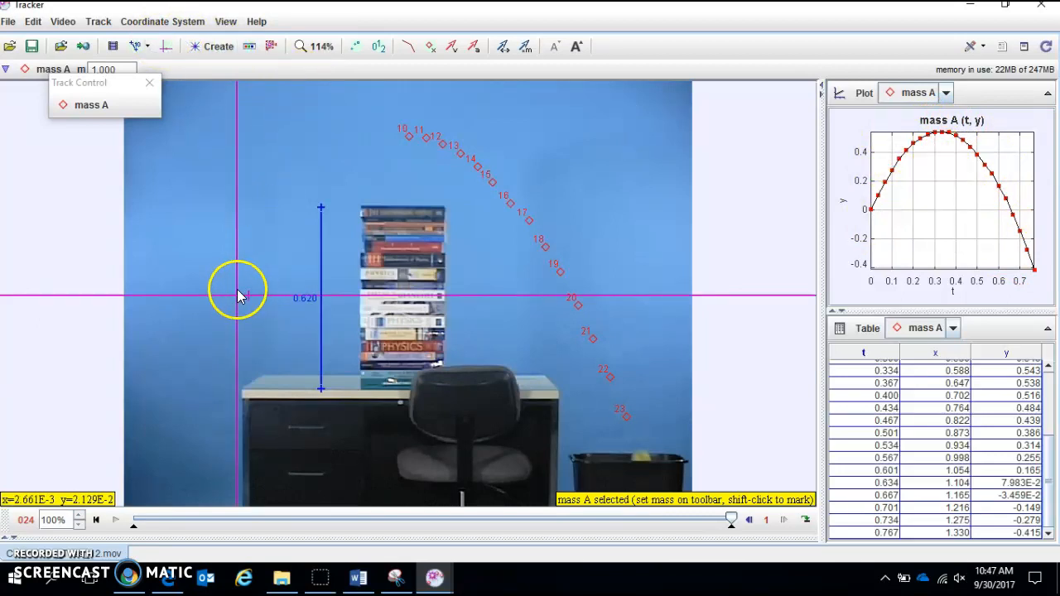
drag(231, 302, 194, 298)
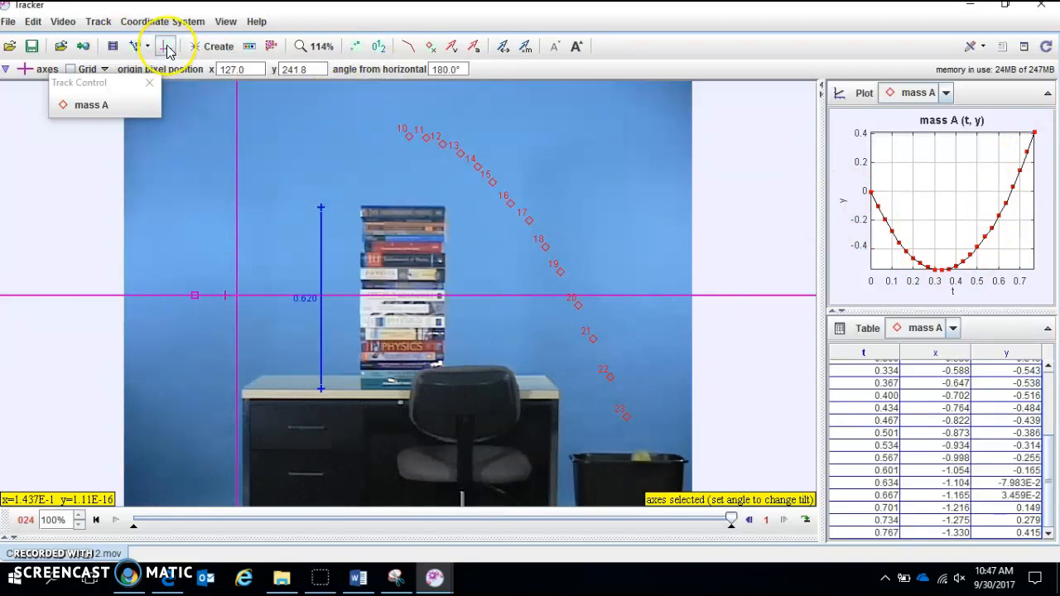
click(448, 70)
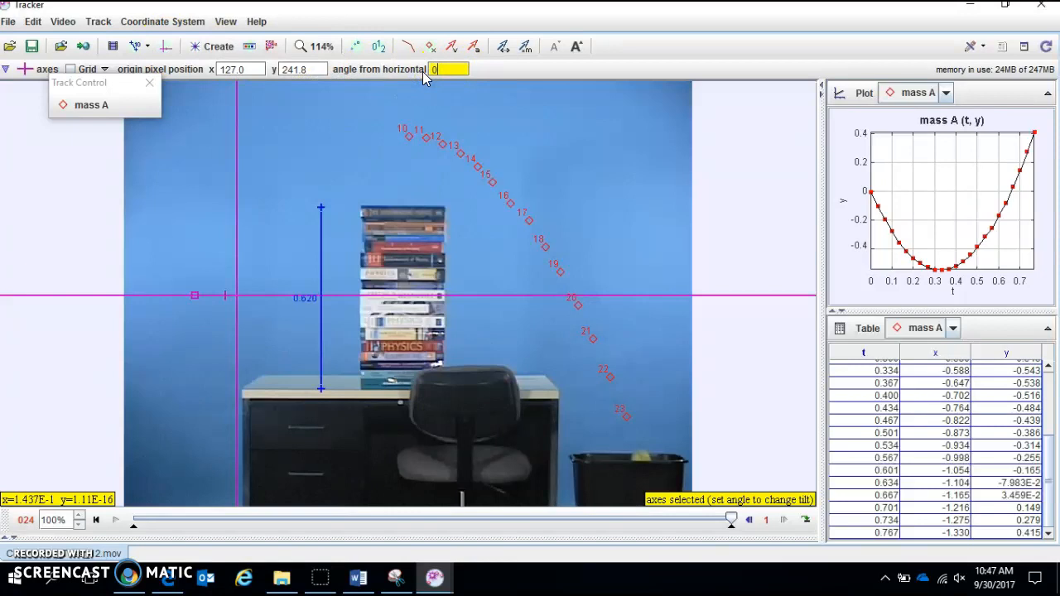
key(Return)
click(173, 53)
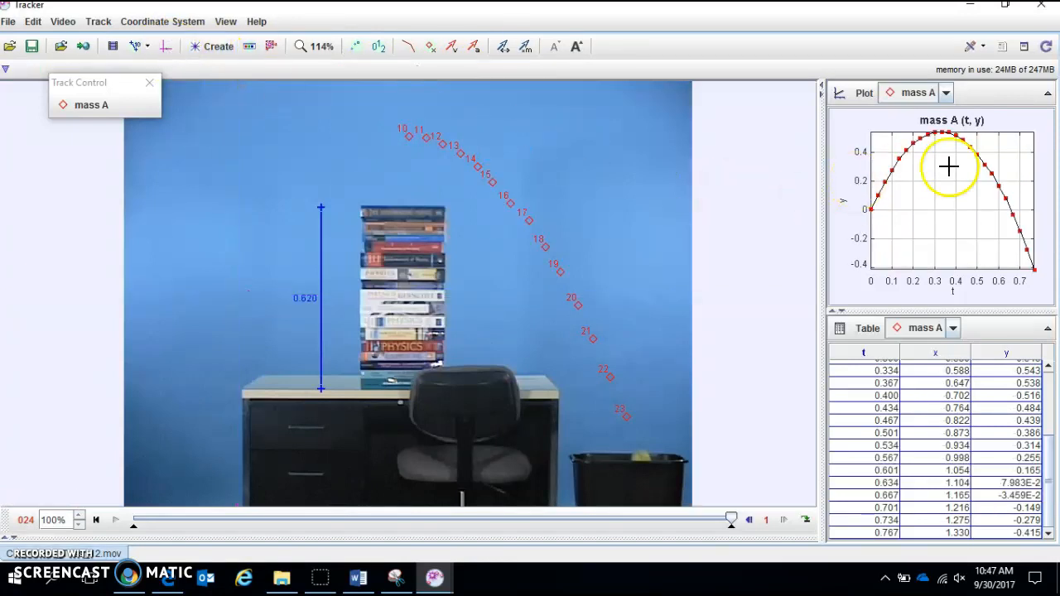
- Open the y versus t plot of mass A in the Data Tool for analysis and cut the x column
right_click(925, 186)
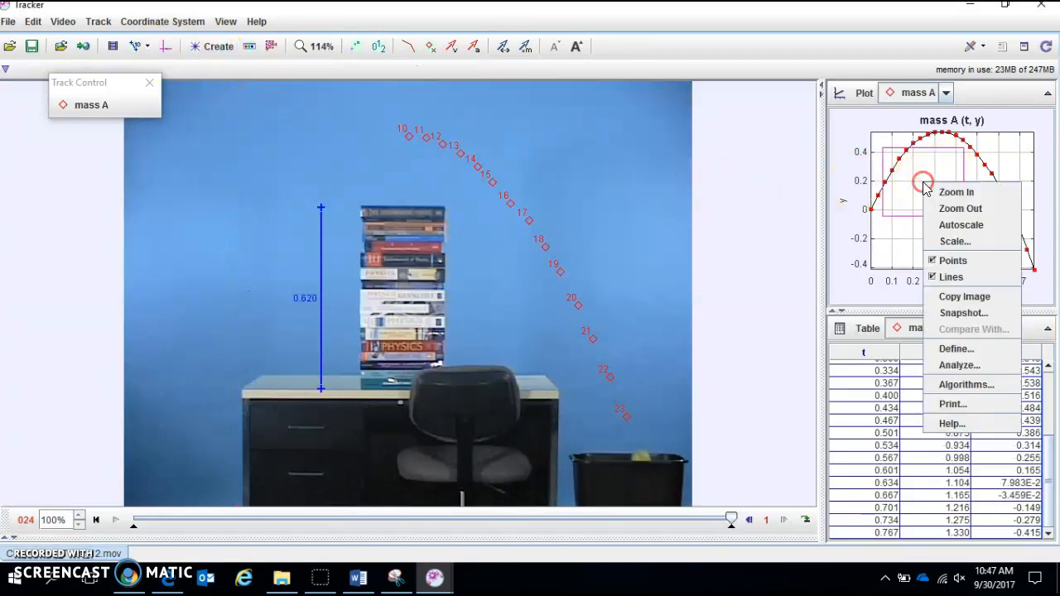
click(962, 366)
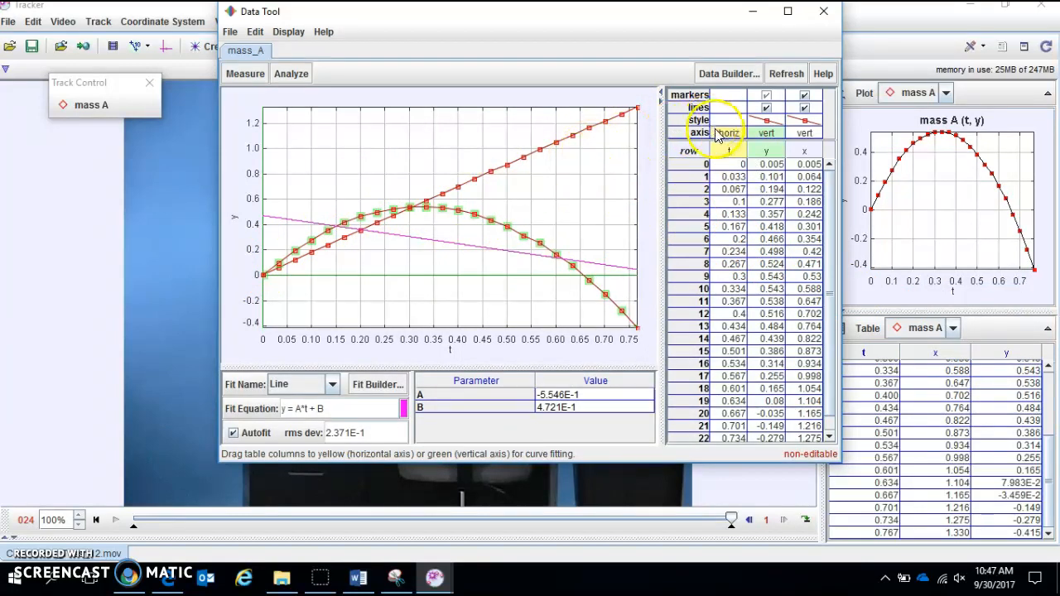
click(811, 155)
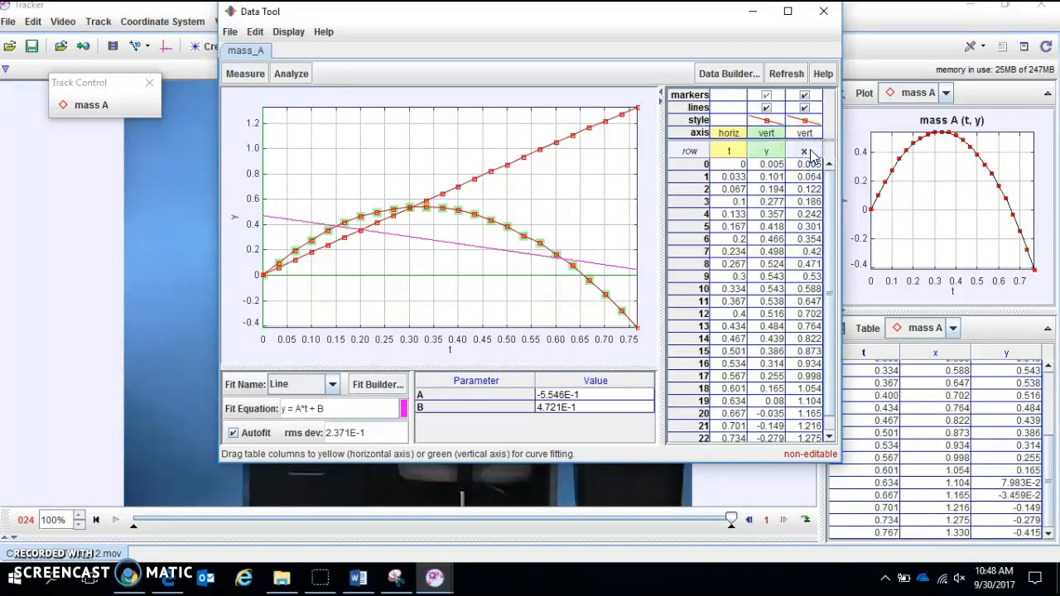
right_click(811, 156)
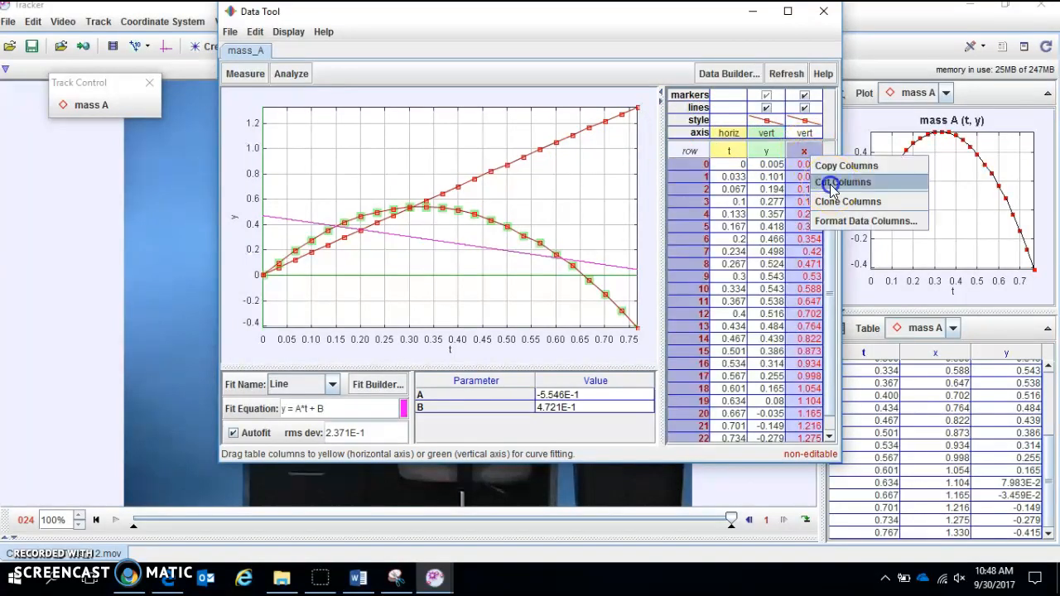
click(836, 182)
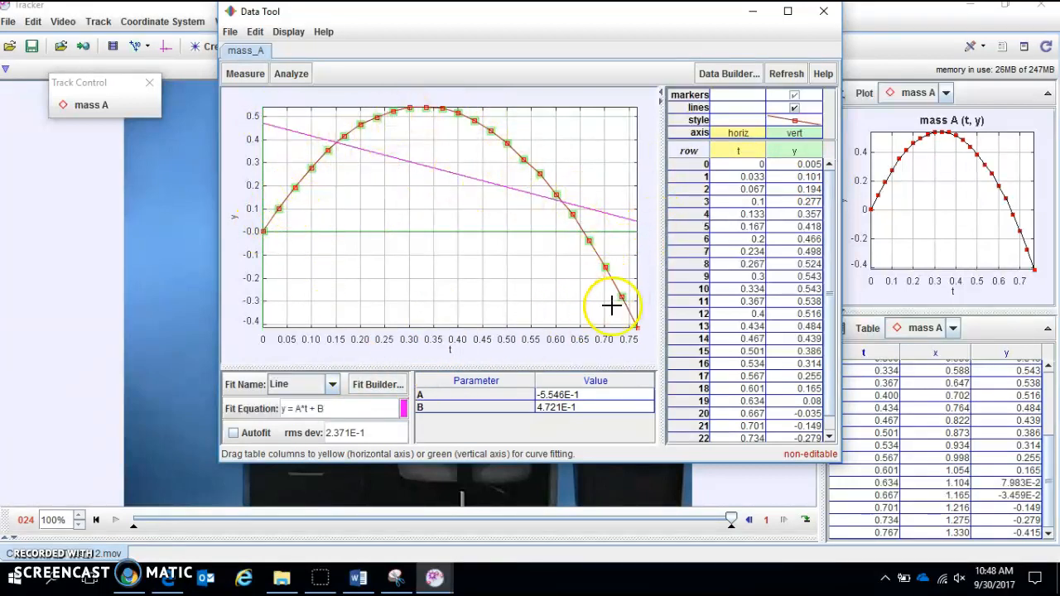
- Fit the y versus t data with a Parabola and enable Autofit
click(332, 386)
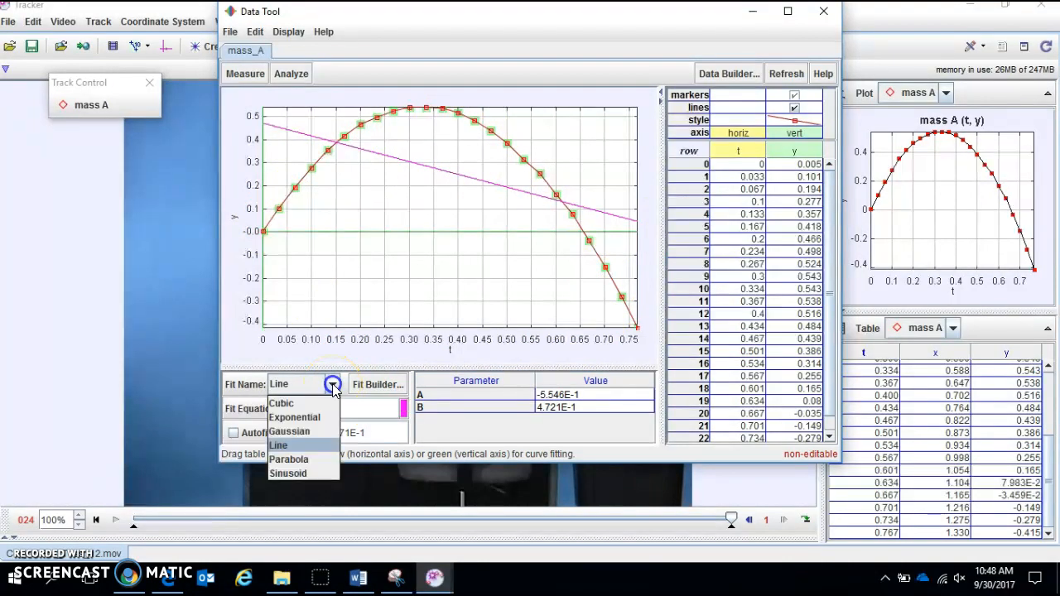
click(298, 460)
click(233, 432)
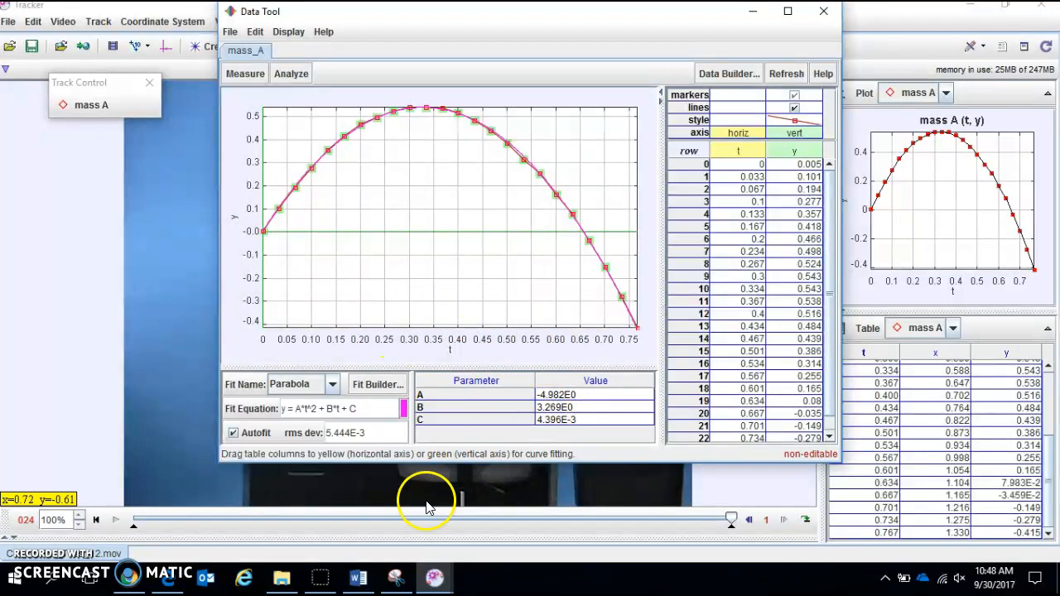
- Capture the parabola-fitted graph and its parameters with Snipping Tool, and paste it below question 4 in the Word document
click(398, 578)
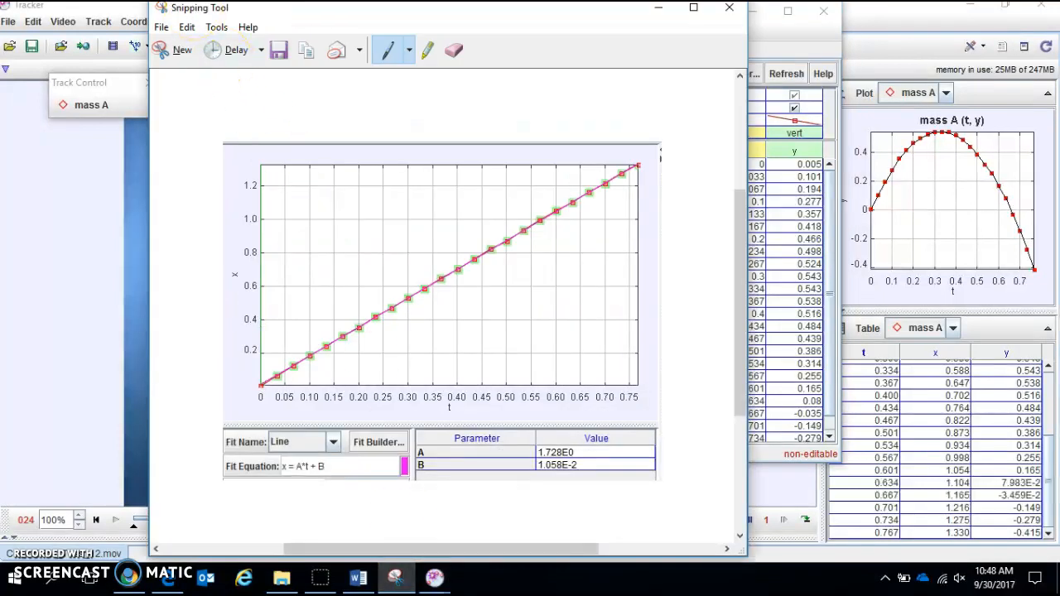
click(170, 53)
drag(222, 89, 668, 443)
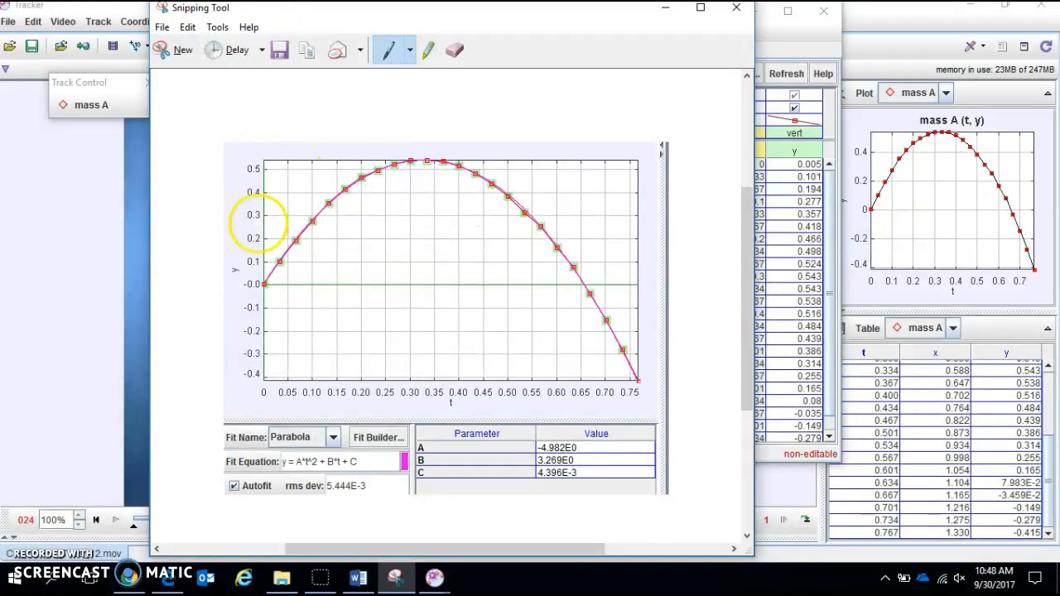
click(358, 575)
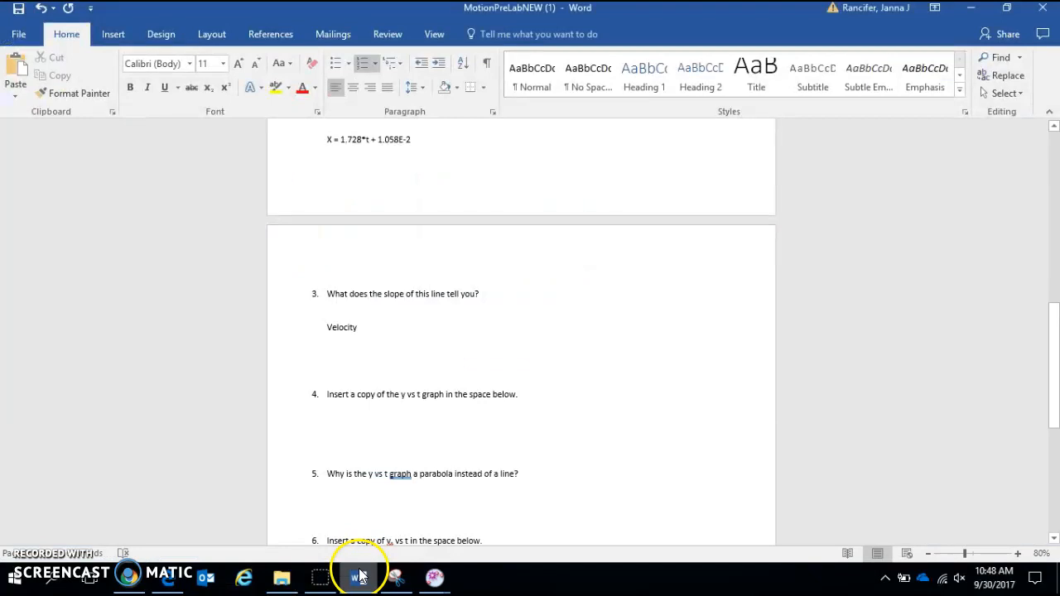
click(369, 440)
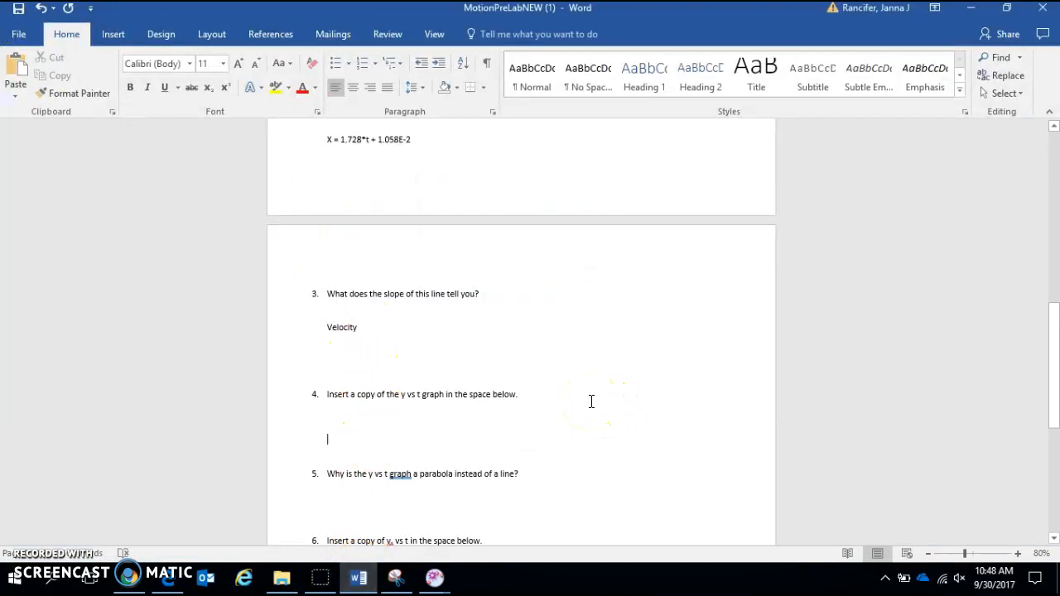
key(ctrl+v)
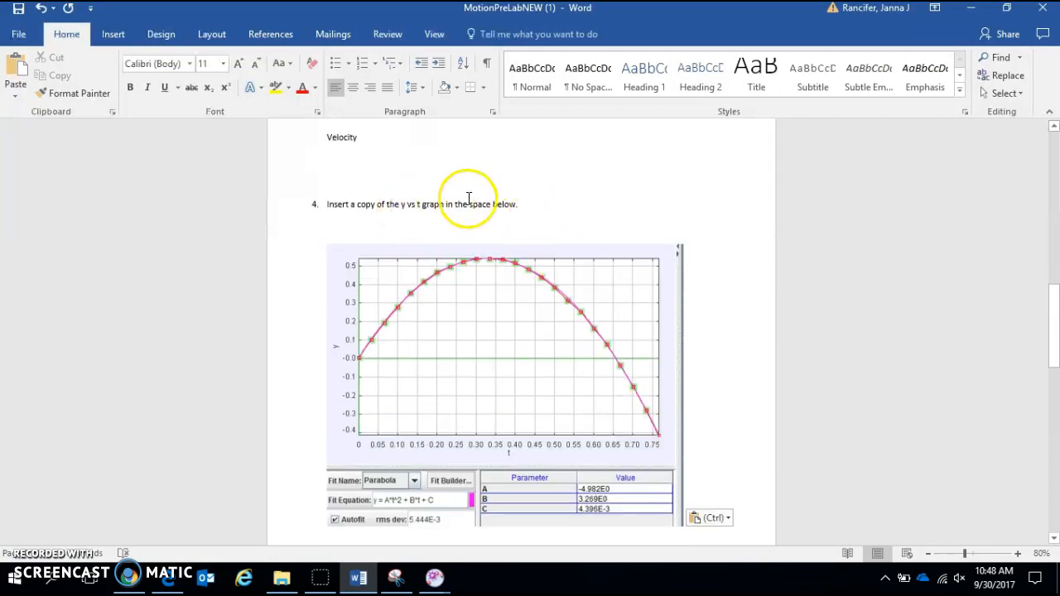
- Answer question 5 on the line below it with "Because there is no horizontal acceleration."
scroll(457, 222, down, 1)
scroll(457, 222, down, 4)
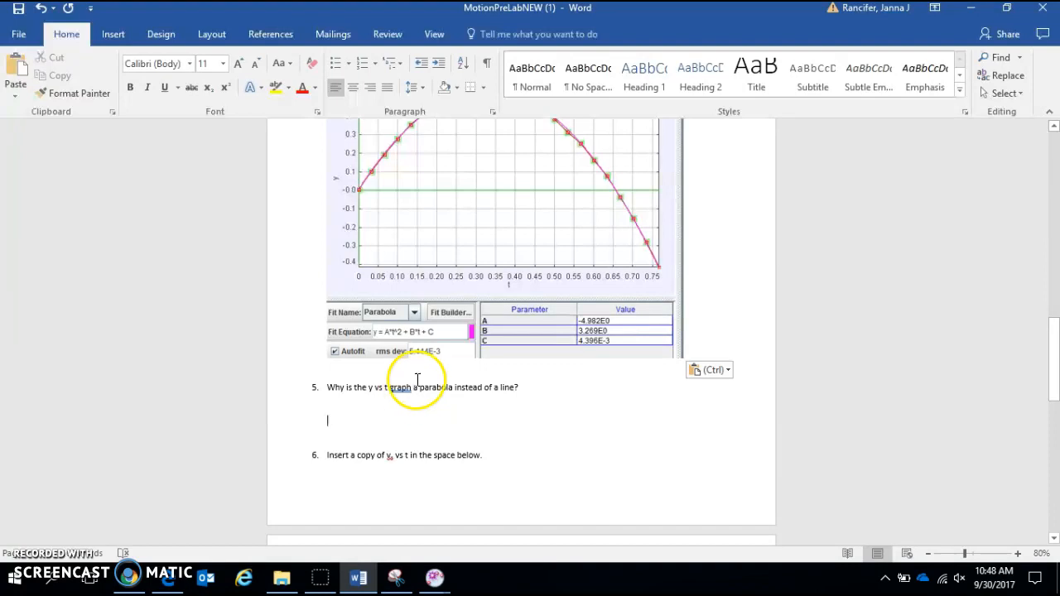
scroll(421, 378, up, 2)
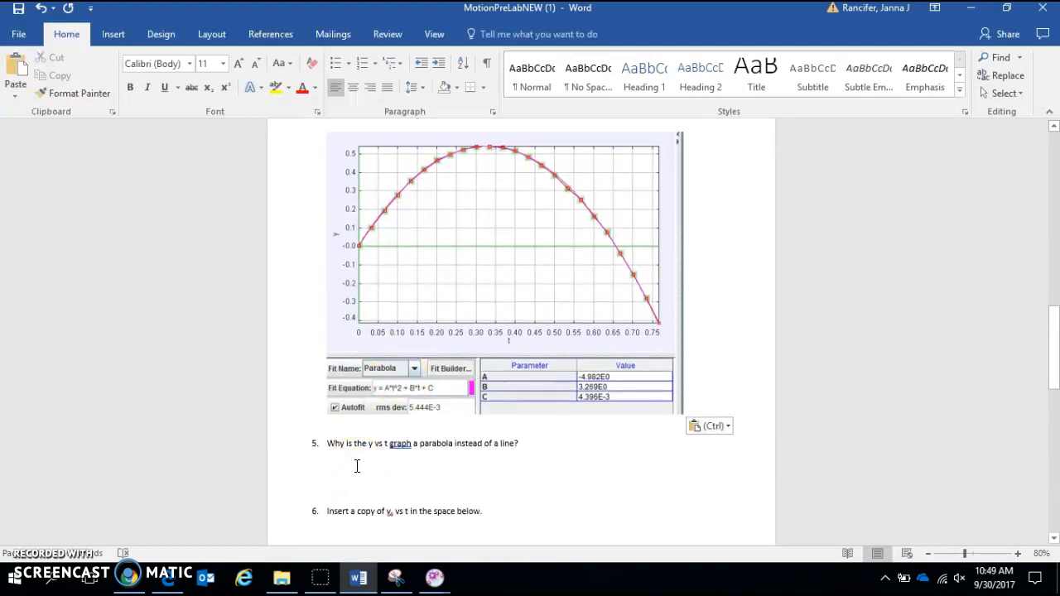
text(Be)
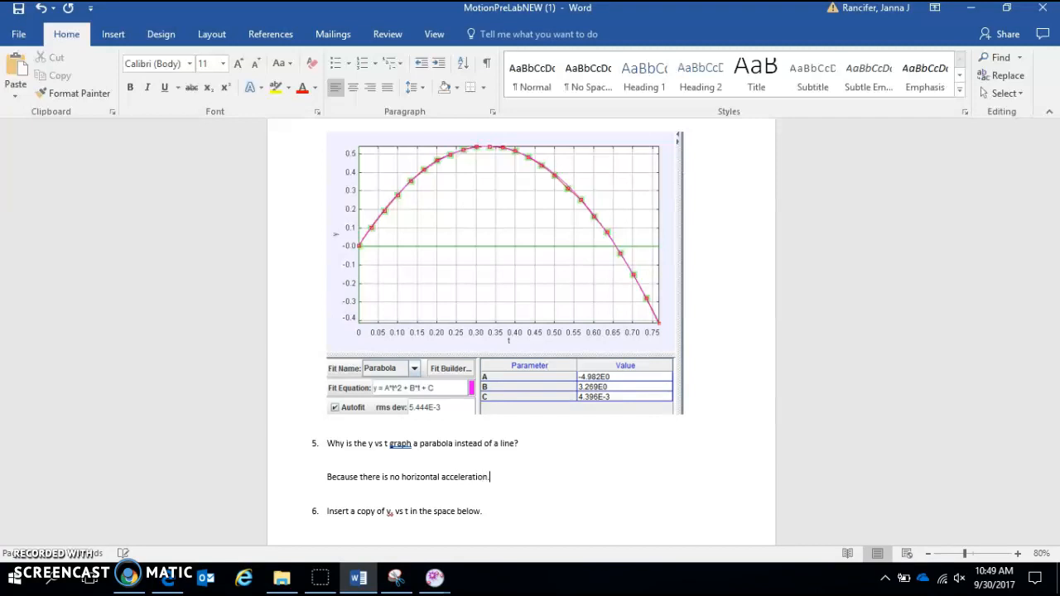
- Enlarge the velocity symbol in question 6 to 18 pt and change its subscript to y
scroll(407, 292, down, 1)
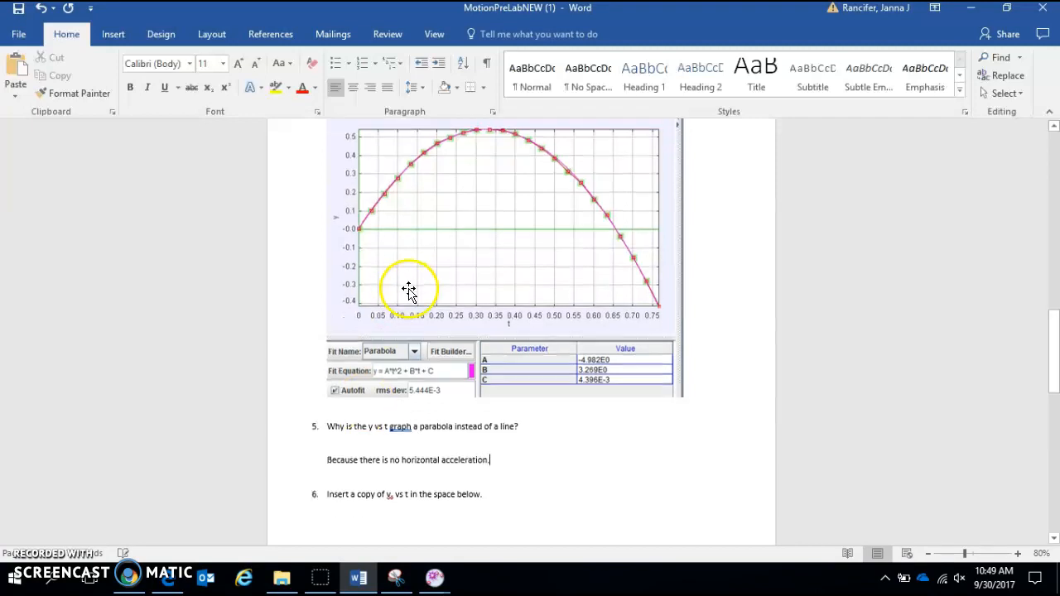
scroll(428, 380, down, 1)
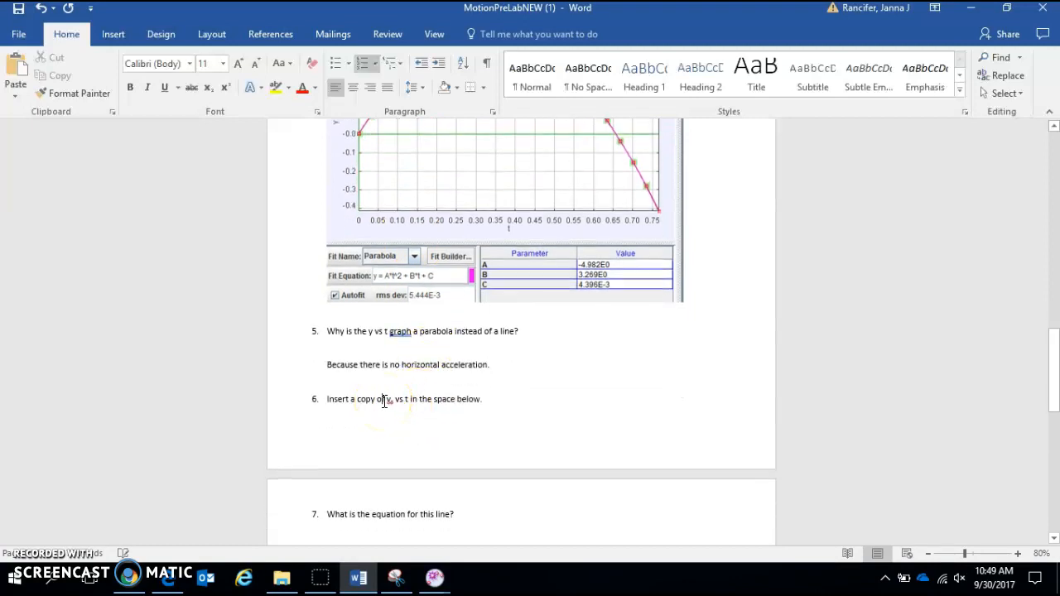
drag(388, 395, 421, 406)
scroll(421, 405, down, 1)
scroll(421, 405, down, 2)
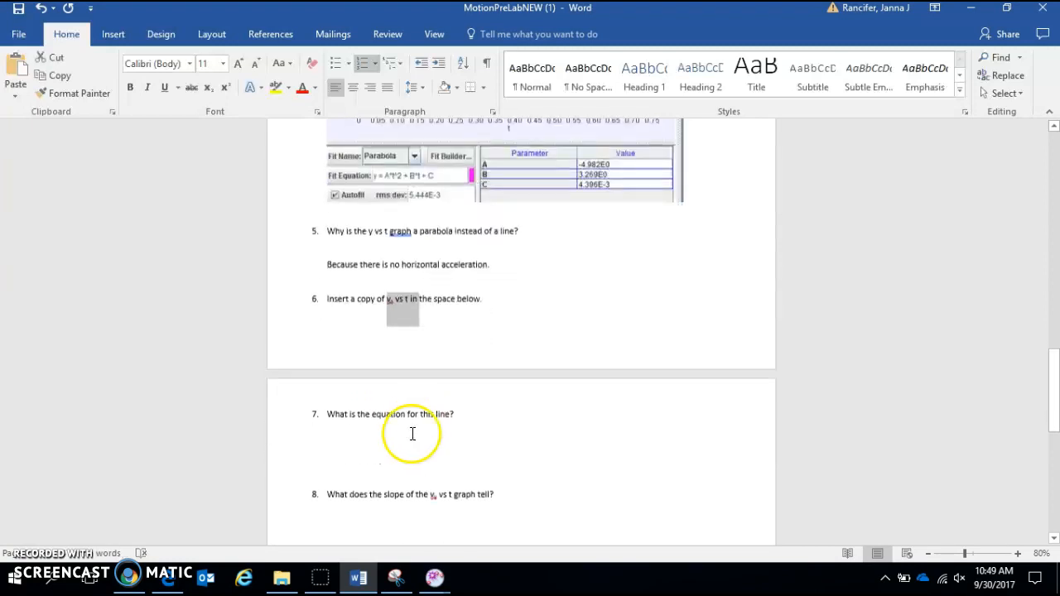
click(406, 390)
scroll(407, 393, down, 1)
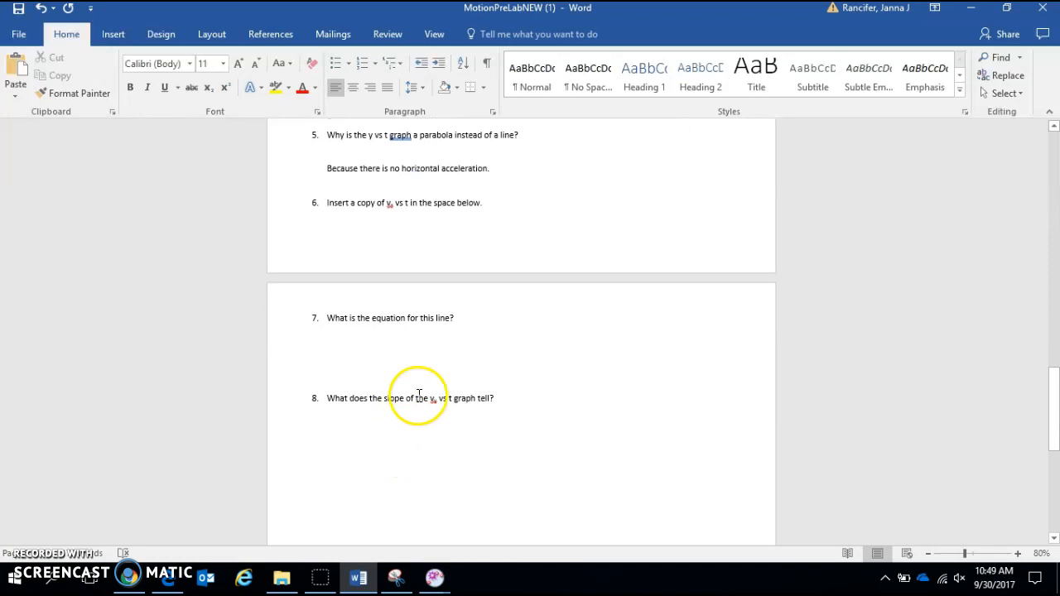
double_click(390, 209)
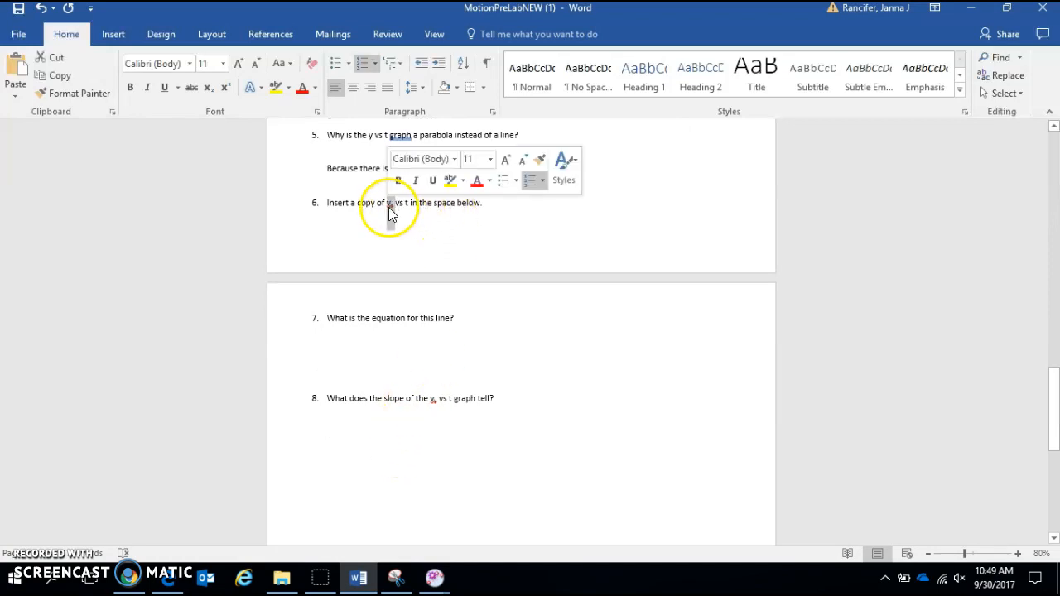
click(238, 64)
click(237, 64)
click(238, 64)
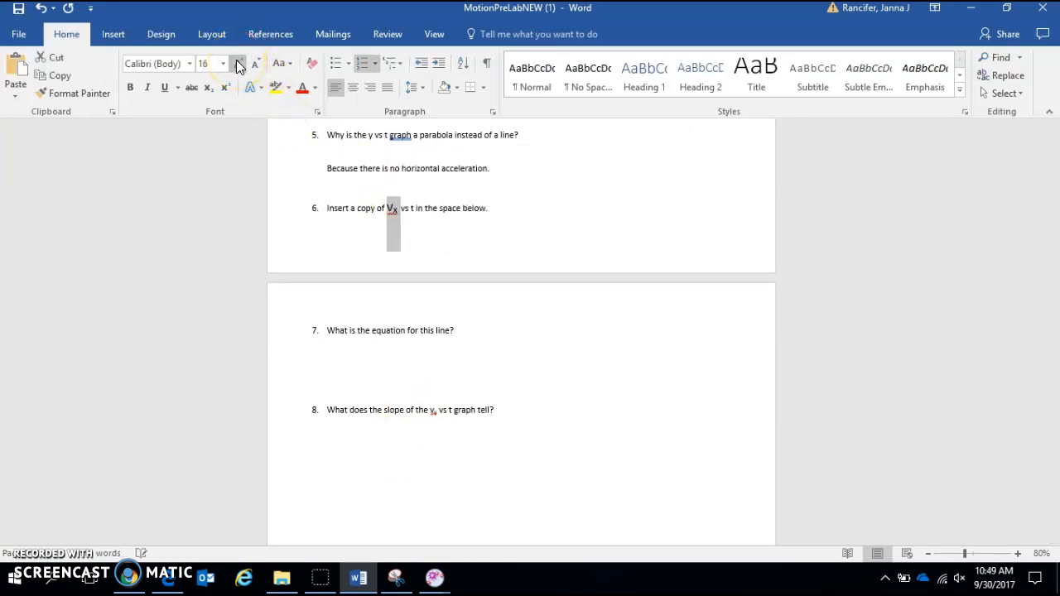
click(395, 214)
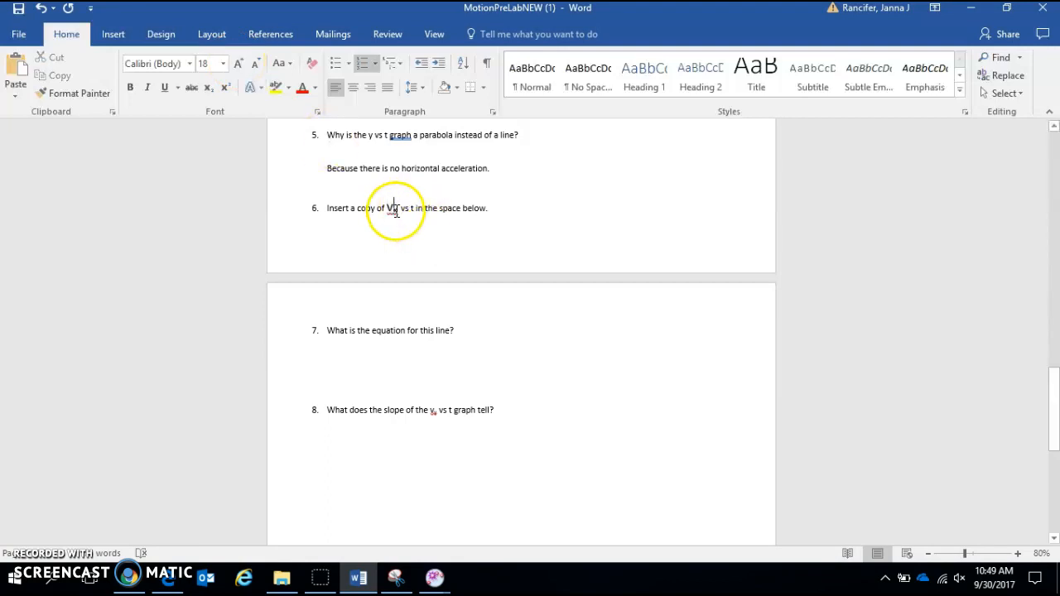
text(y)
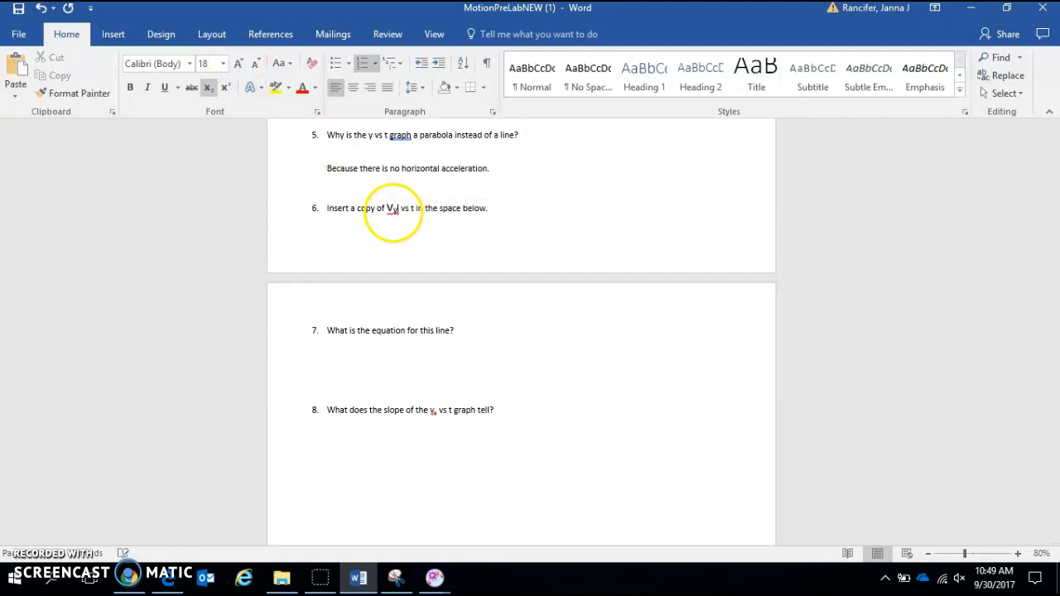
- Try to change the subscript of the velocity symbol in question 8 to y
click(432, 415)
shift+click(438, 422)
text(y)
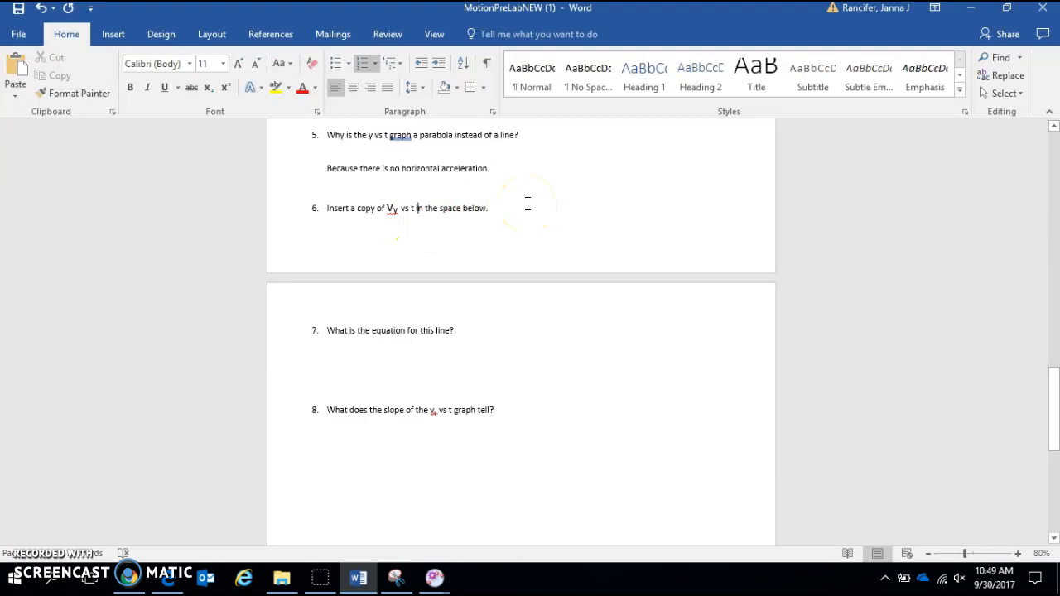
- Answer question 8 on the line below it with "Acceleration"
click(379, 455)
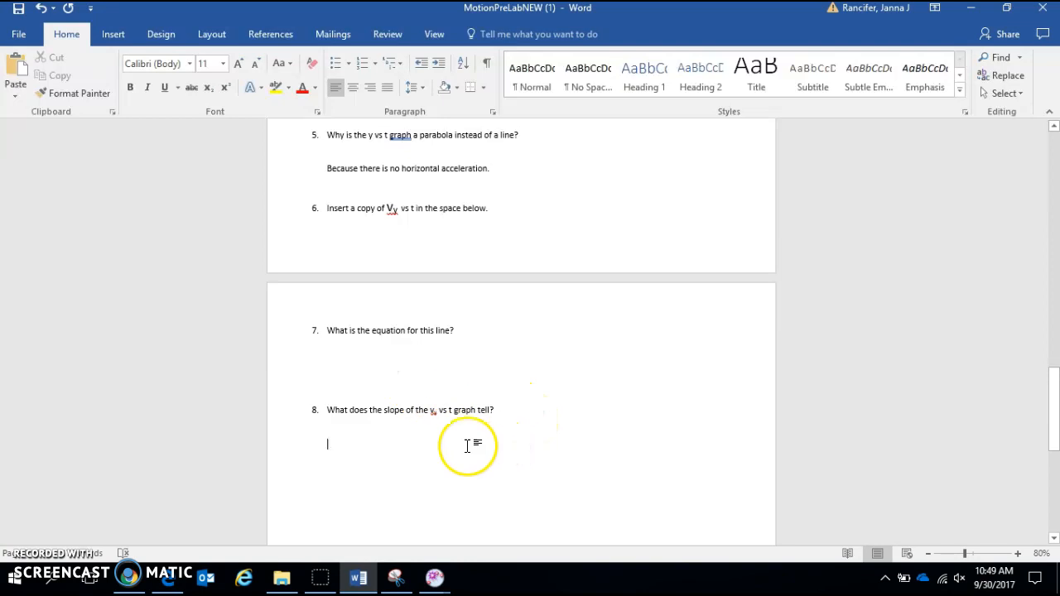
text(Acceleration)
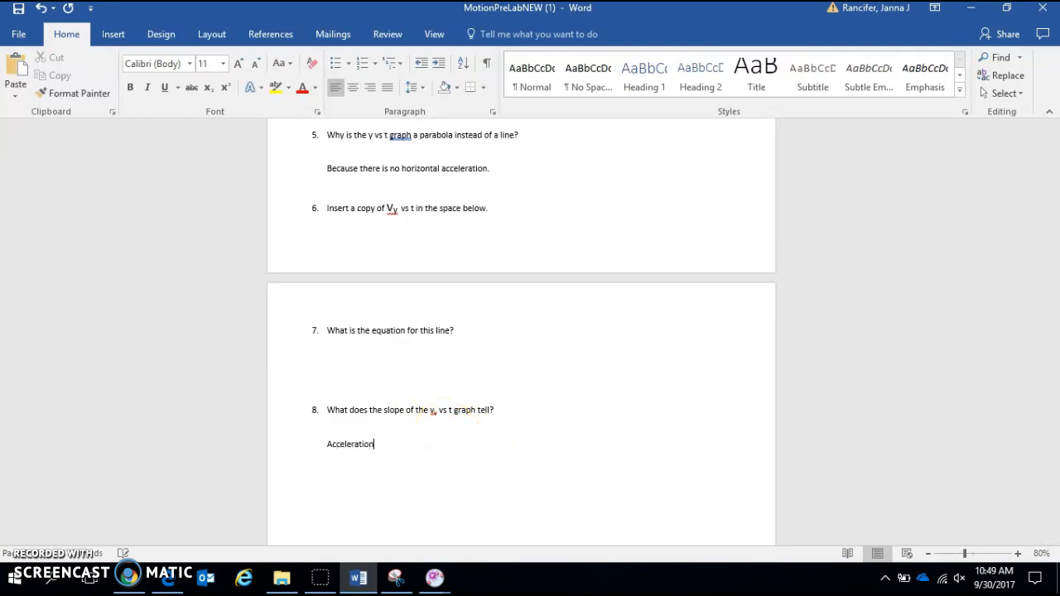
scroll(506, 506, up, 4)
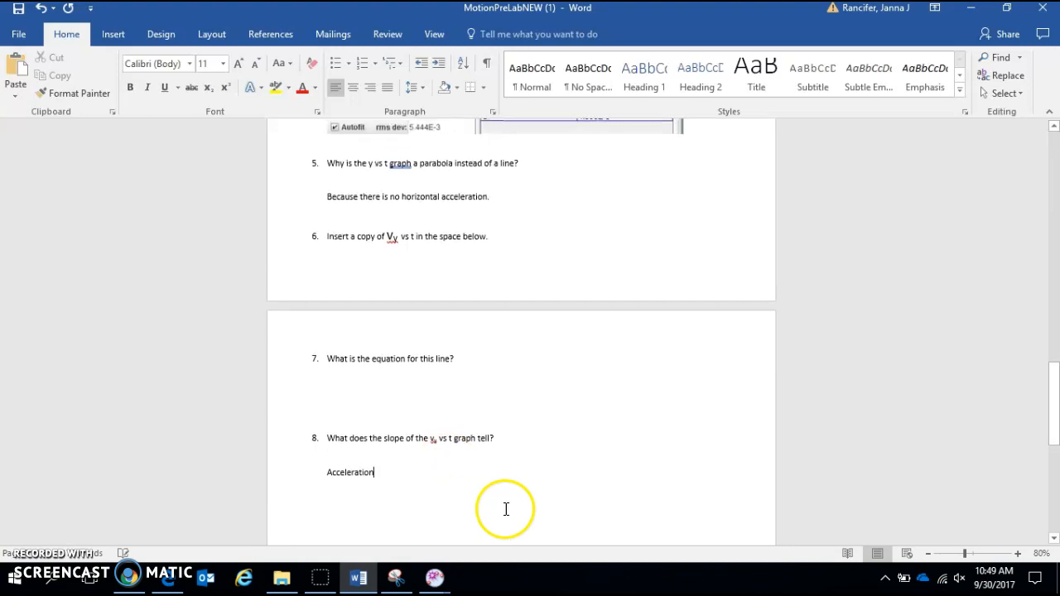
scroll(505, 507, up, 7)
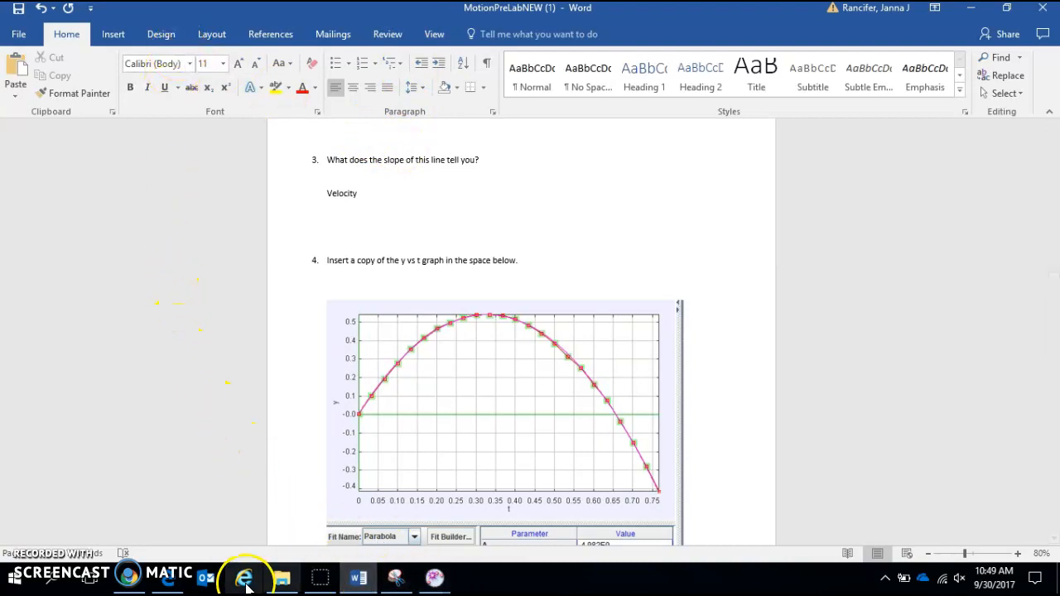
mouse_move(325, 583)
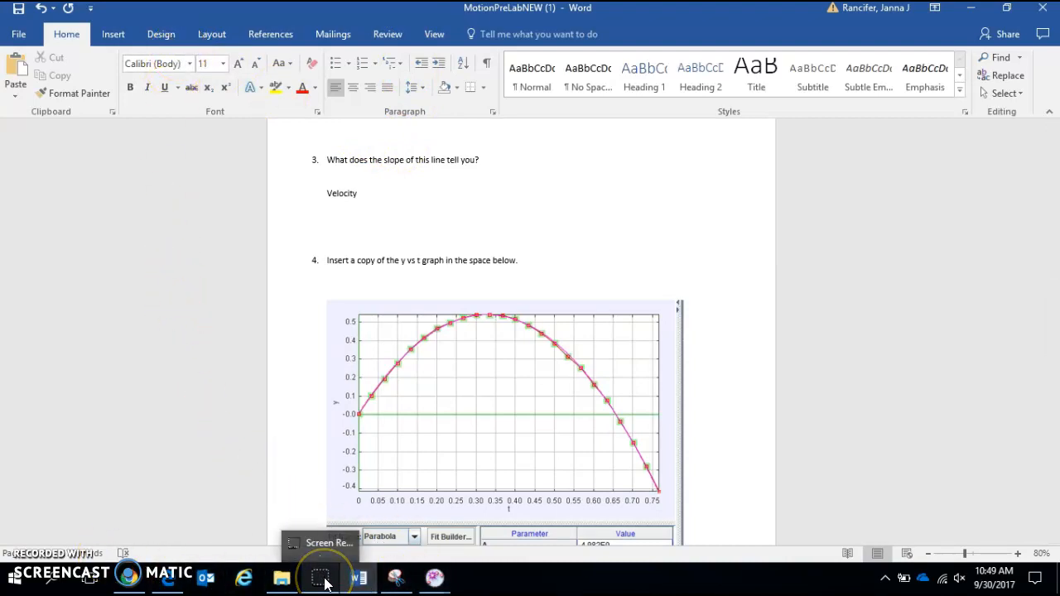